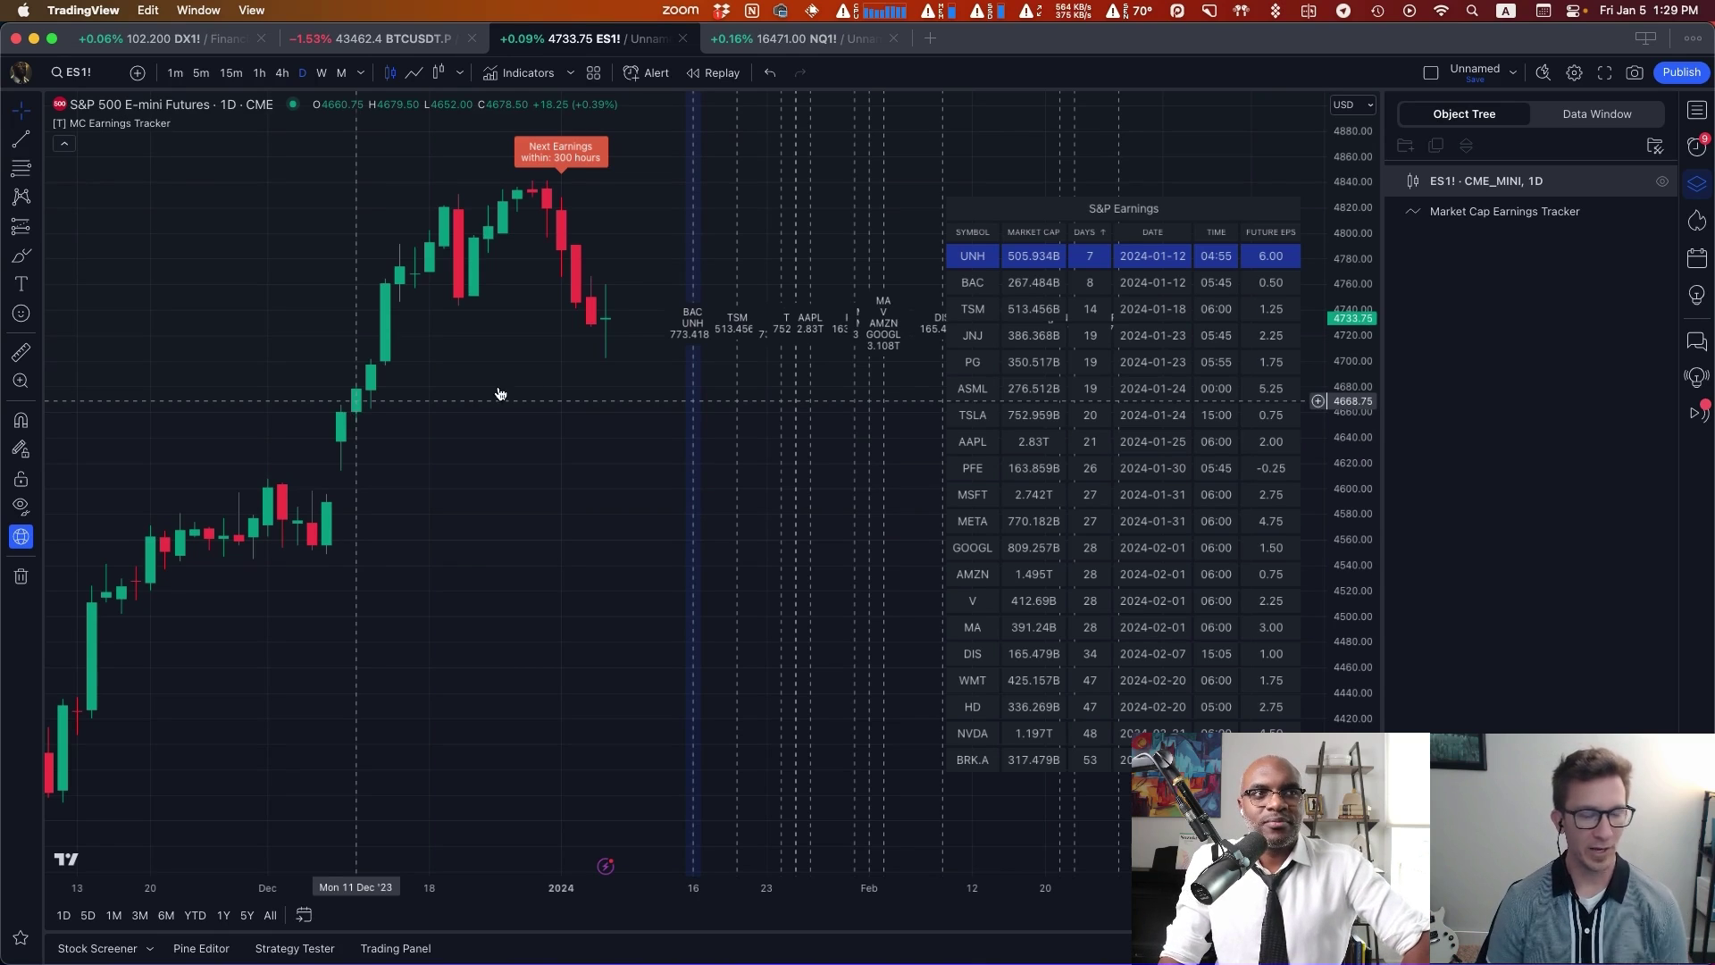
Close the Object Tree panel and zoom the full-width chart in on the recent earnings-date lines.
left_click(1697, 185)
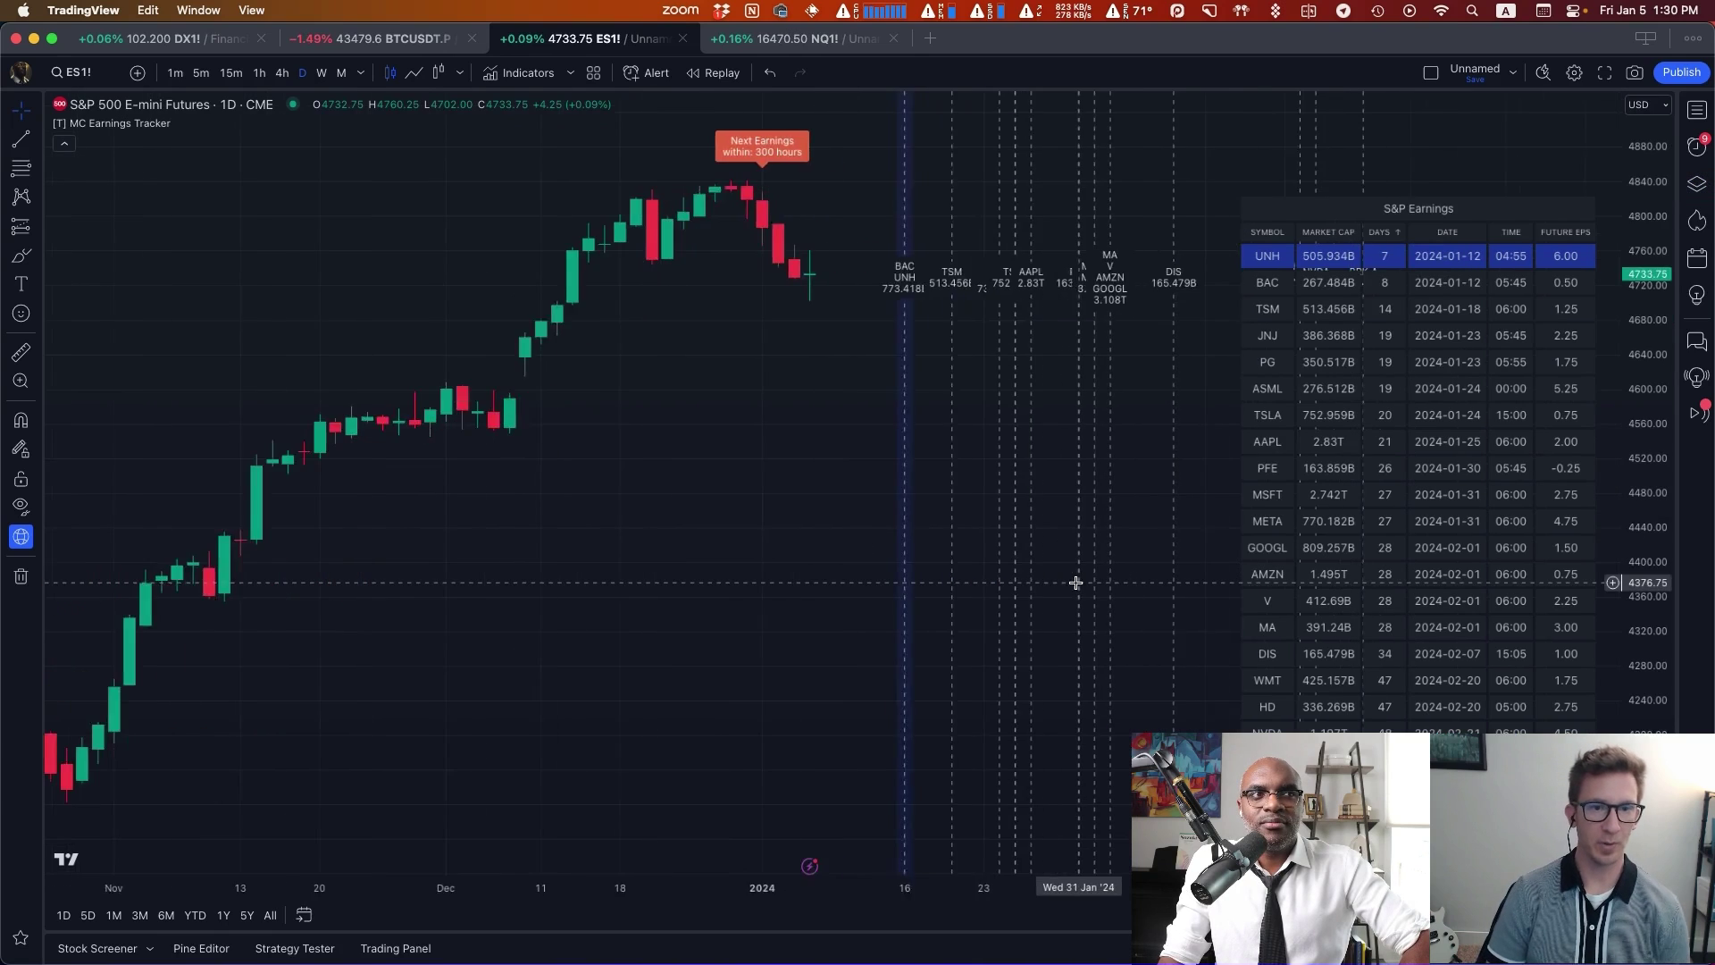
scroll(1076, 582, "up", 5)
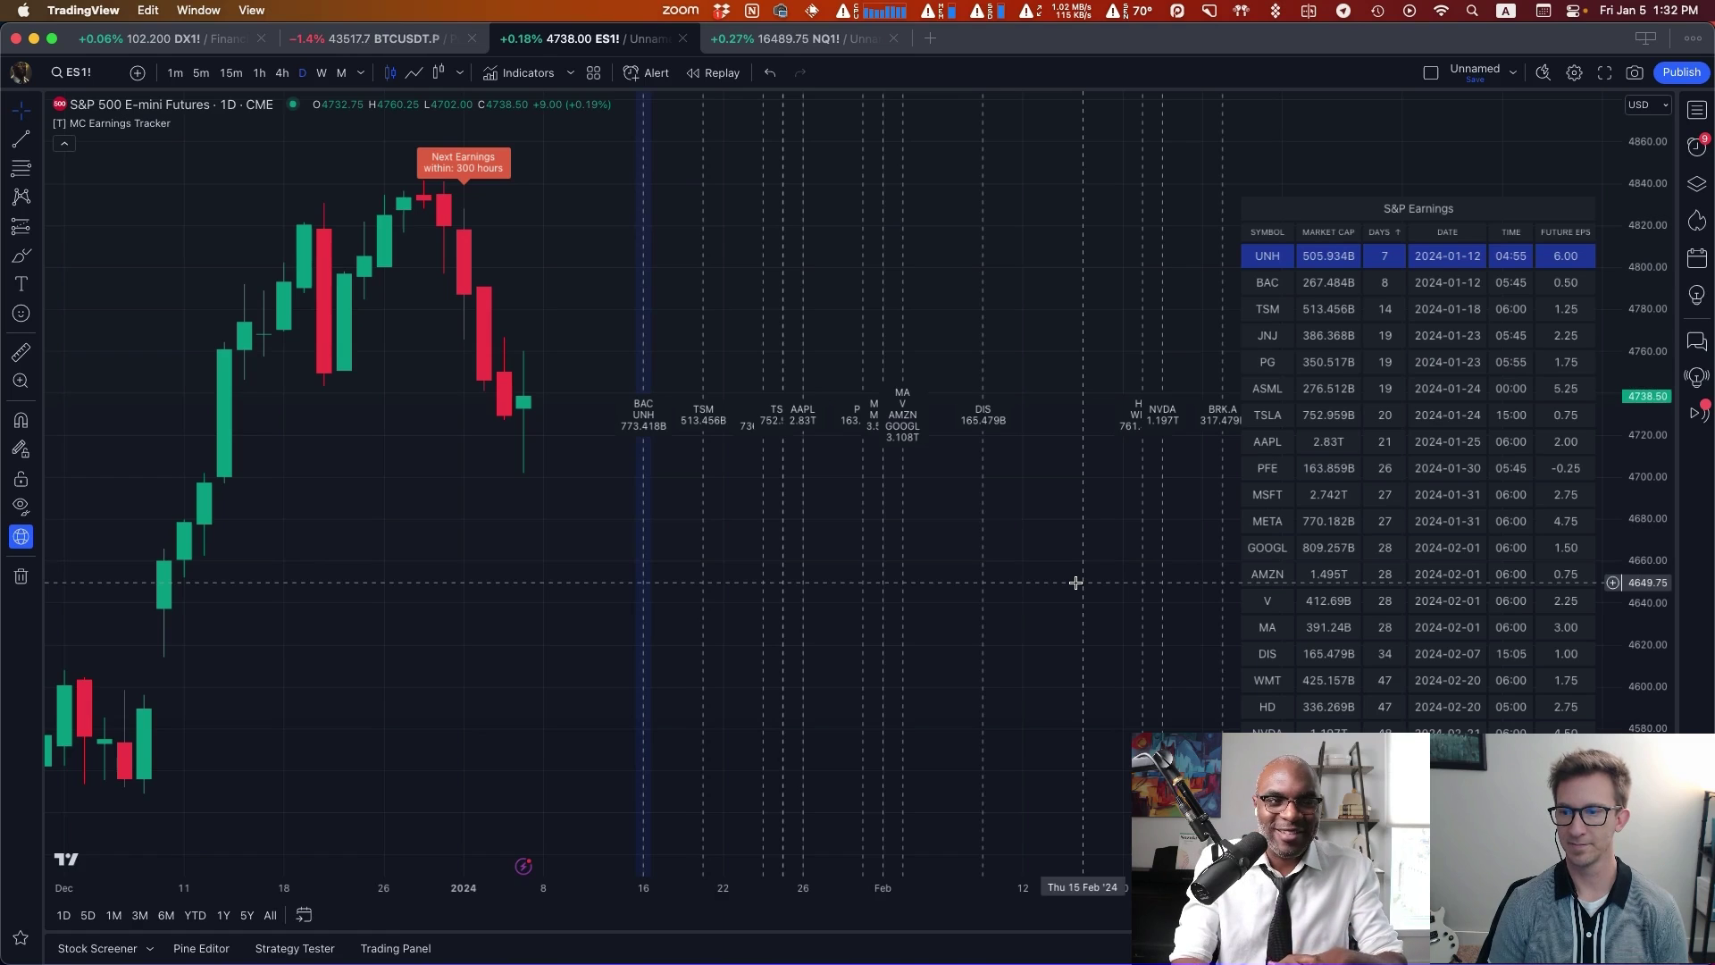
Open MC Earnings Tracker settings from its legend, showing Group 12 hours and Alert Buffer 300 hours.
double_click(984, 107)
left_click(984, 107)
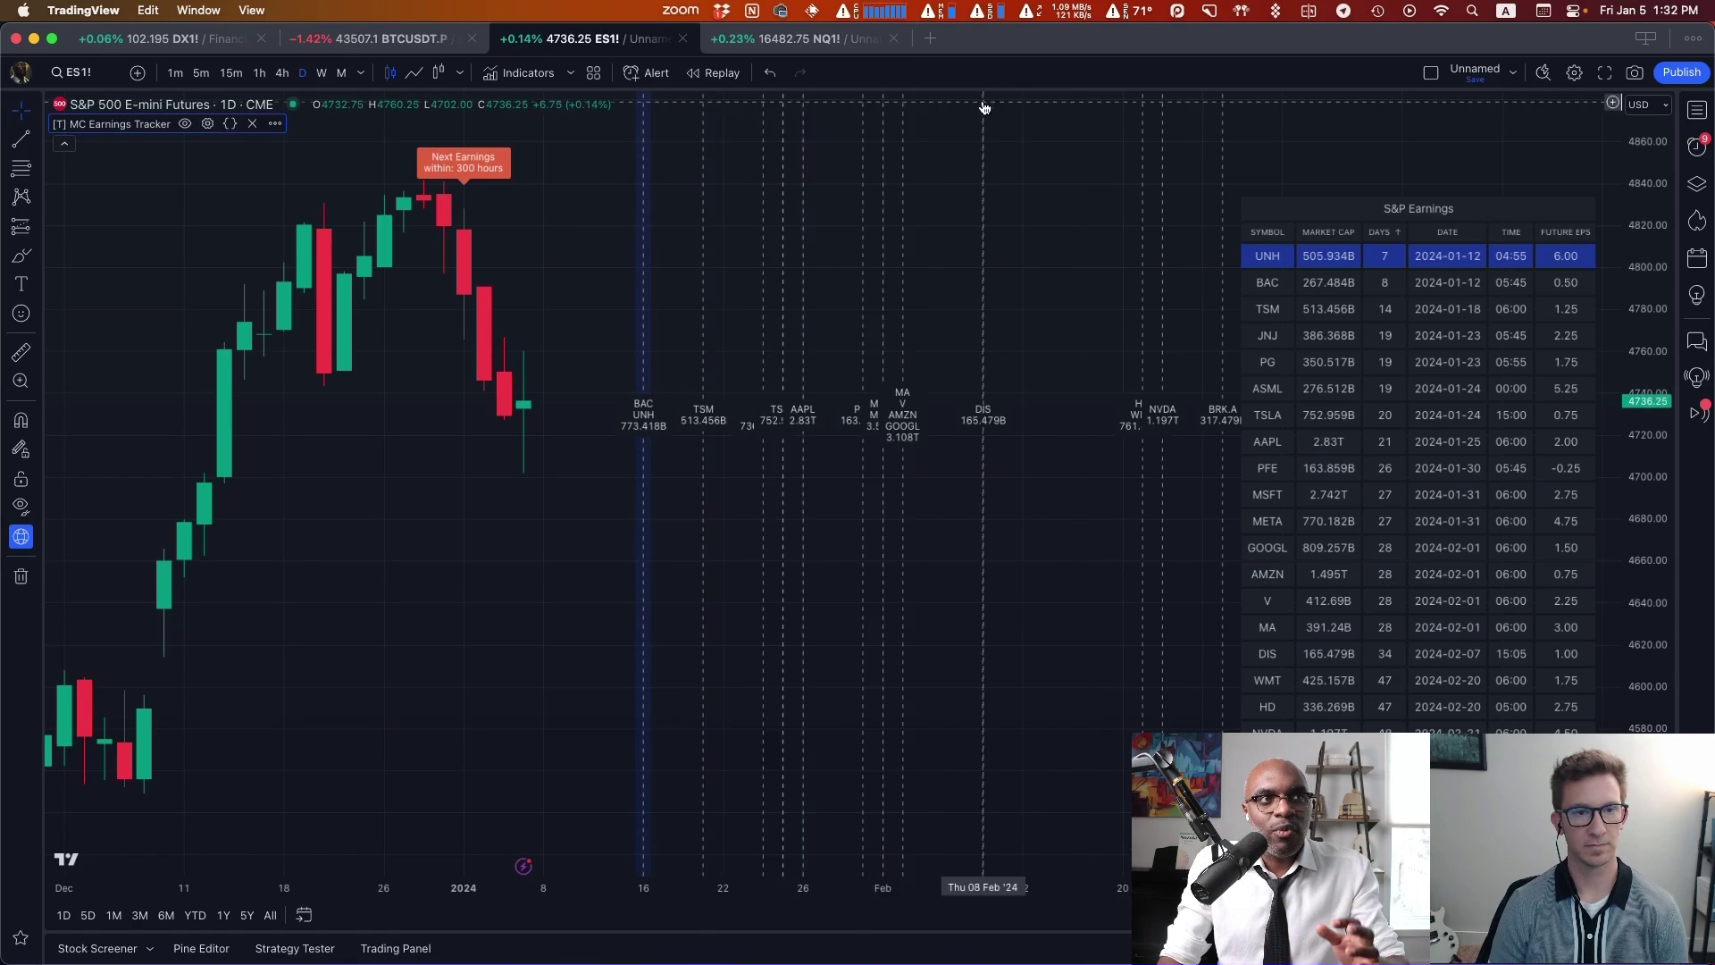
scroll(888, 371, "right", 3)
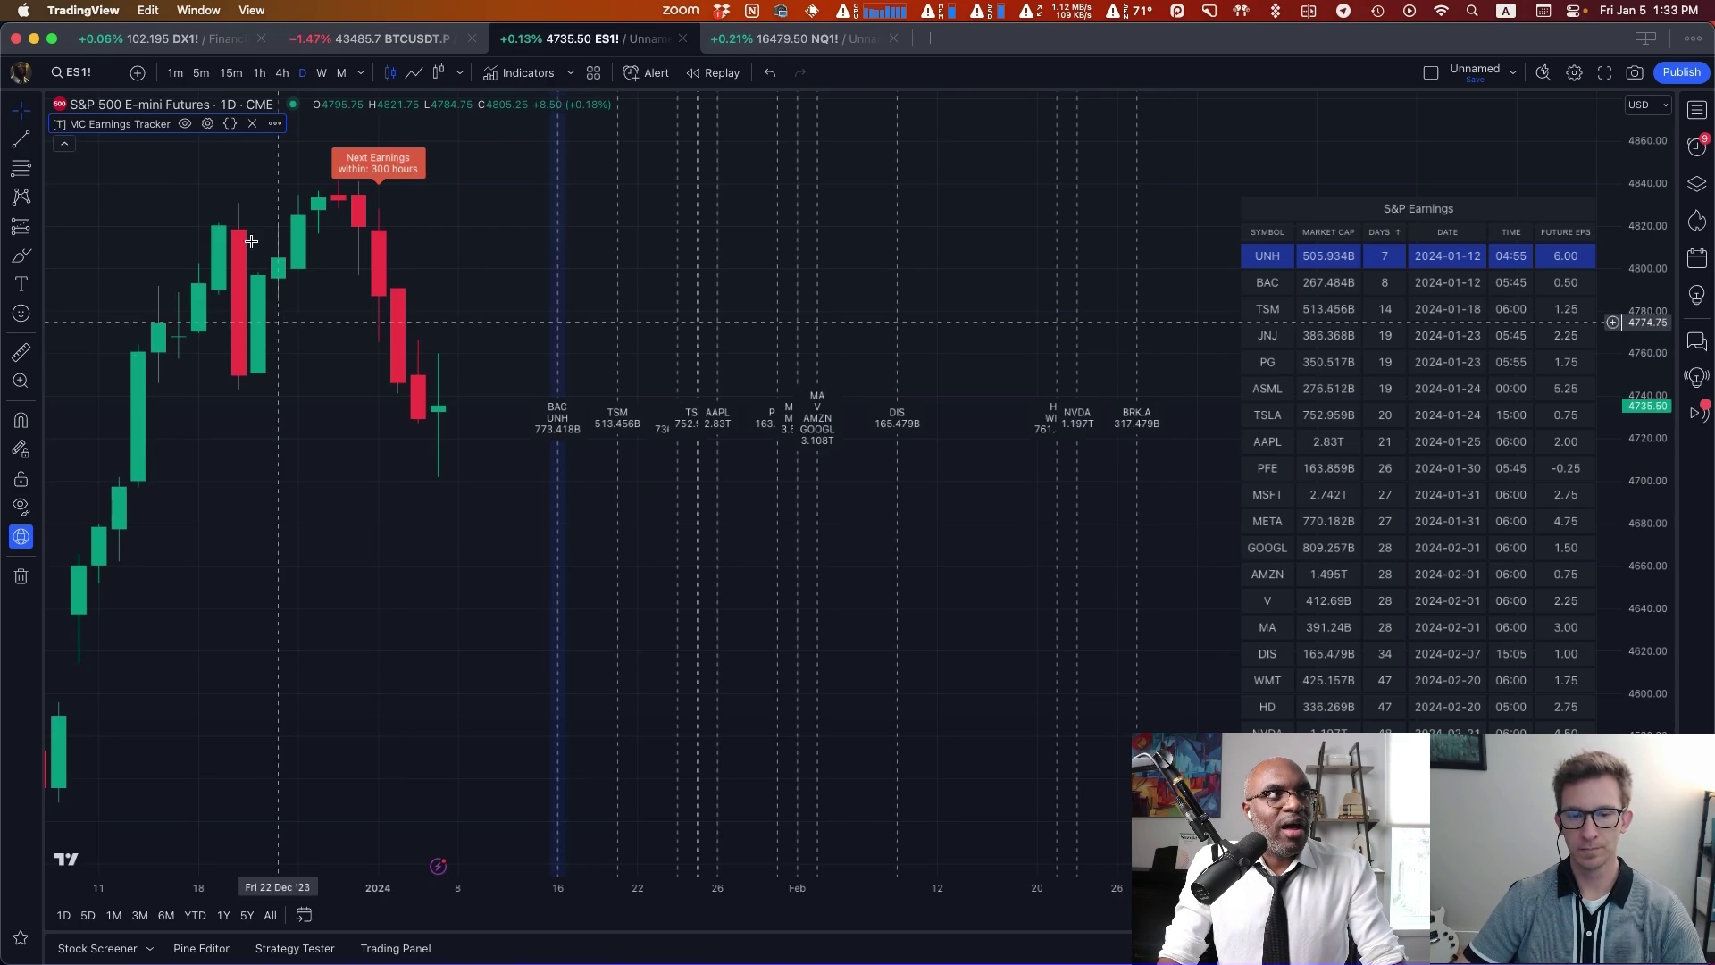
Review the MC Earnings Tracker Columns and Symbols inputs, then close the settings unchanged.
left_click(207, 123)
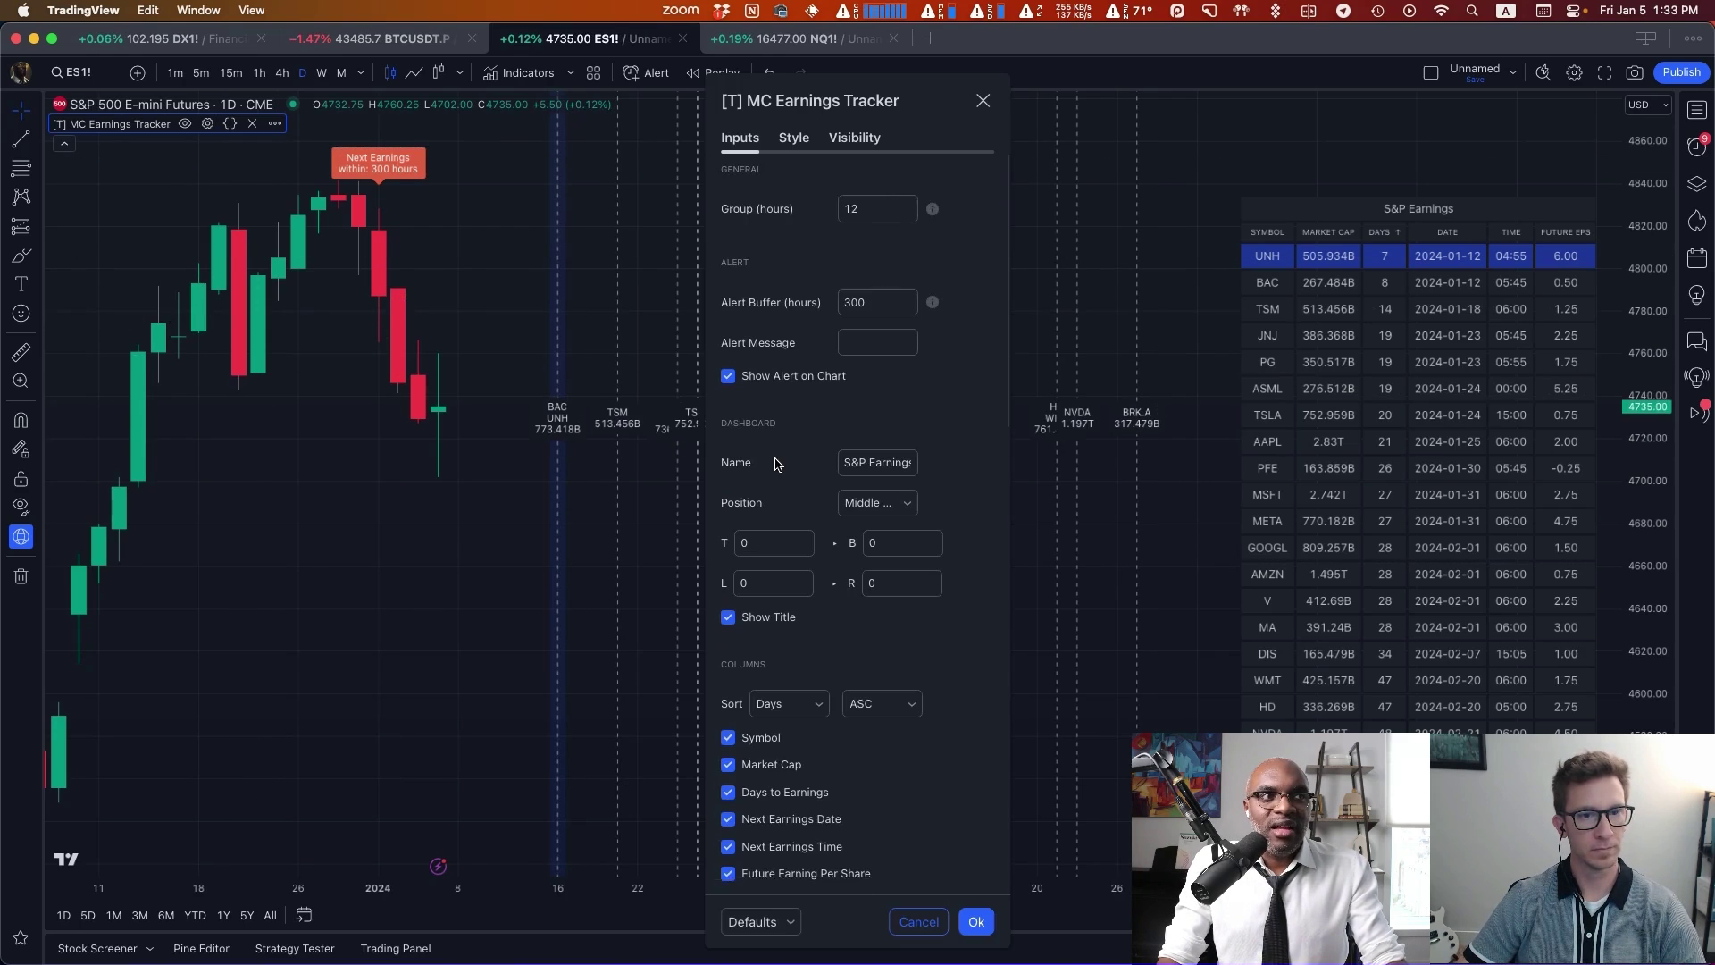
scroll(766, 259, "down", 15)
scroll(792, 492, "up", 5)
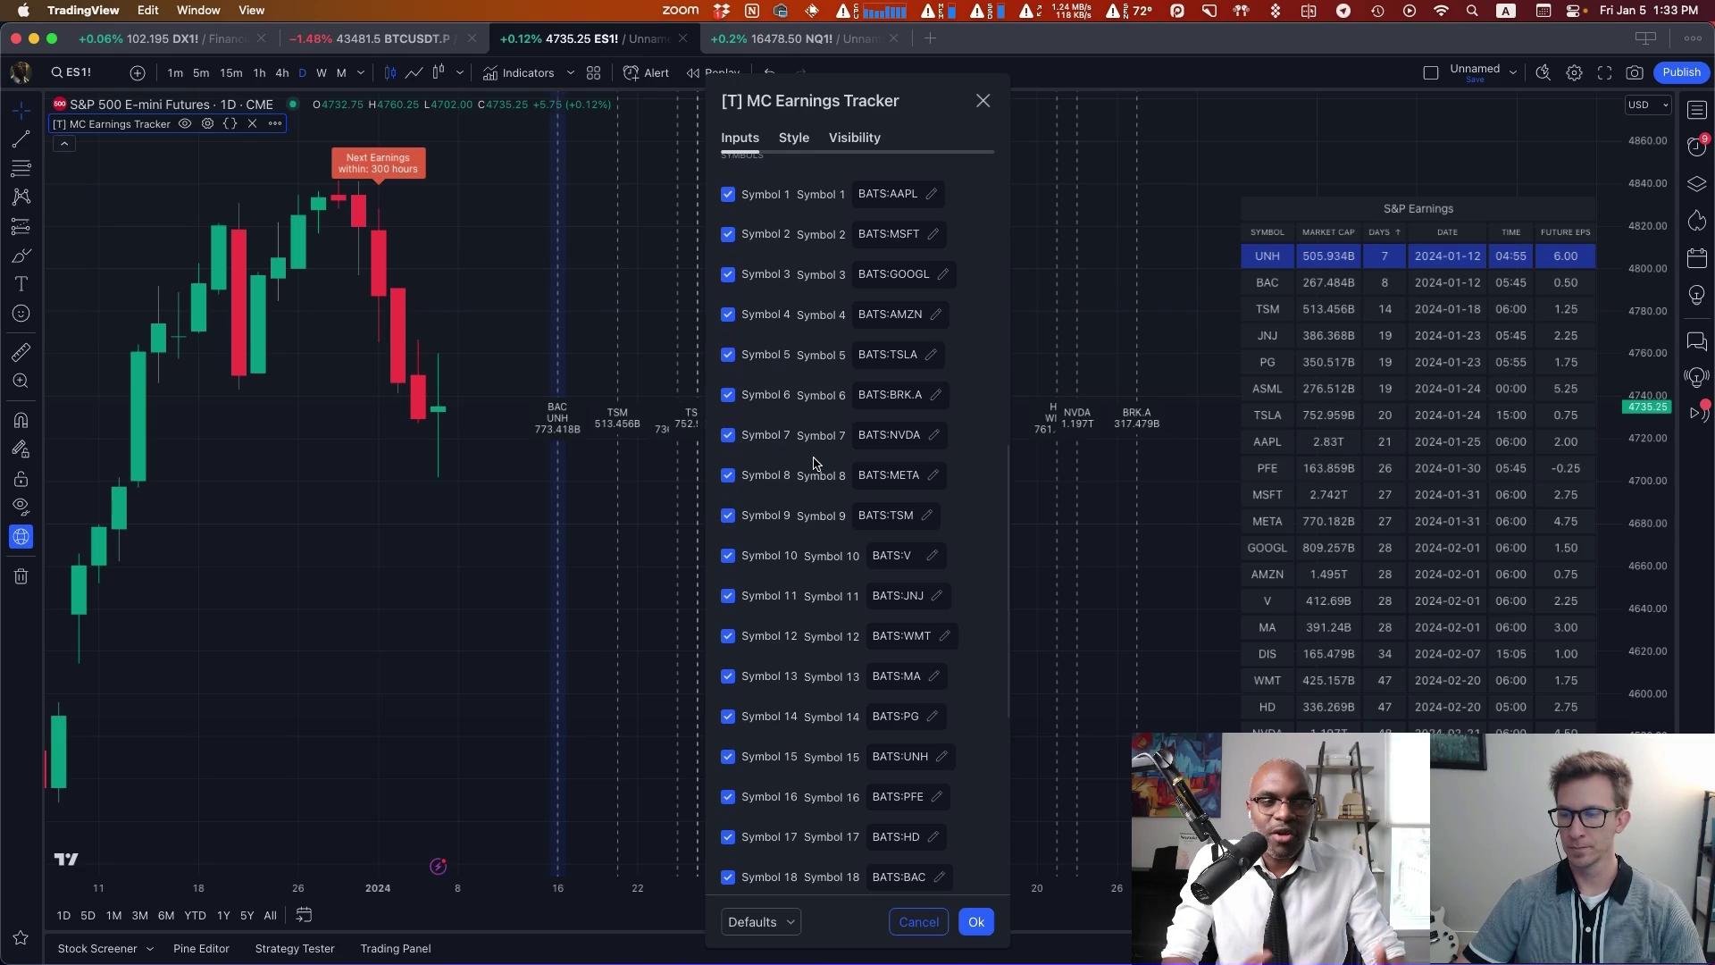
scroll(813, 461, "up", 3)
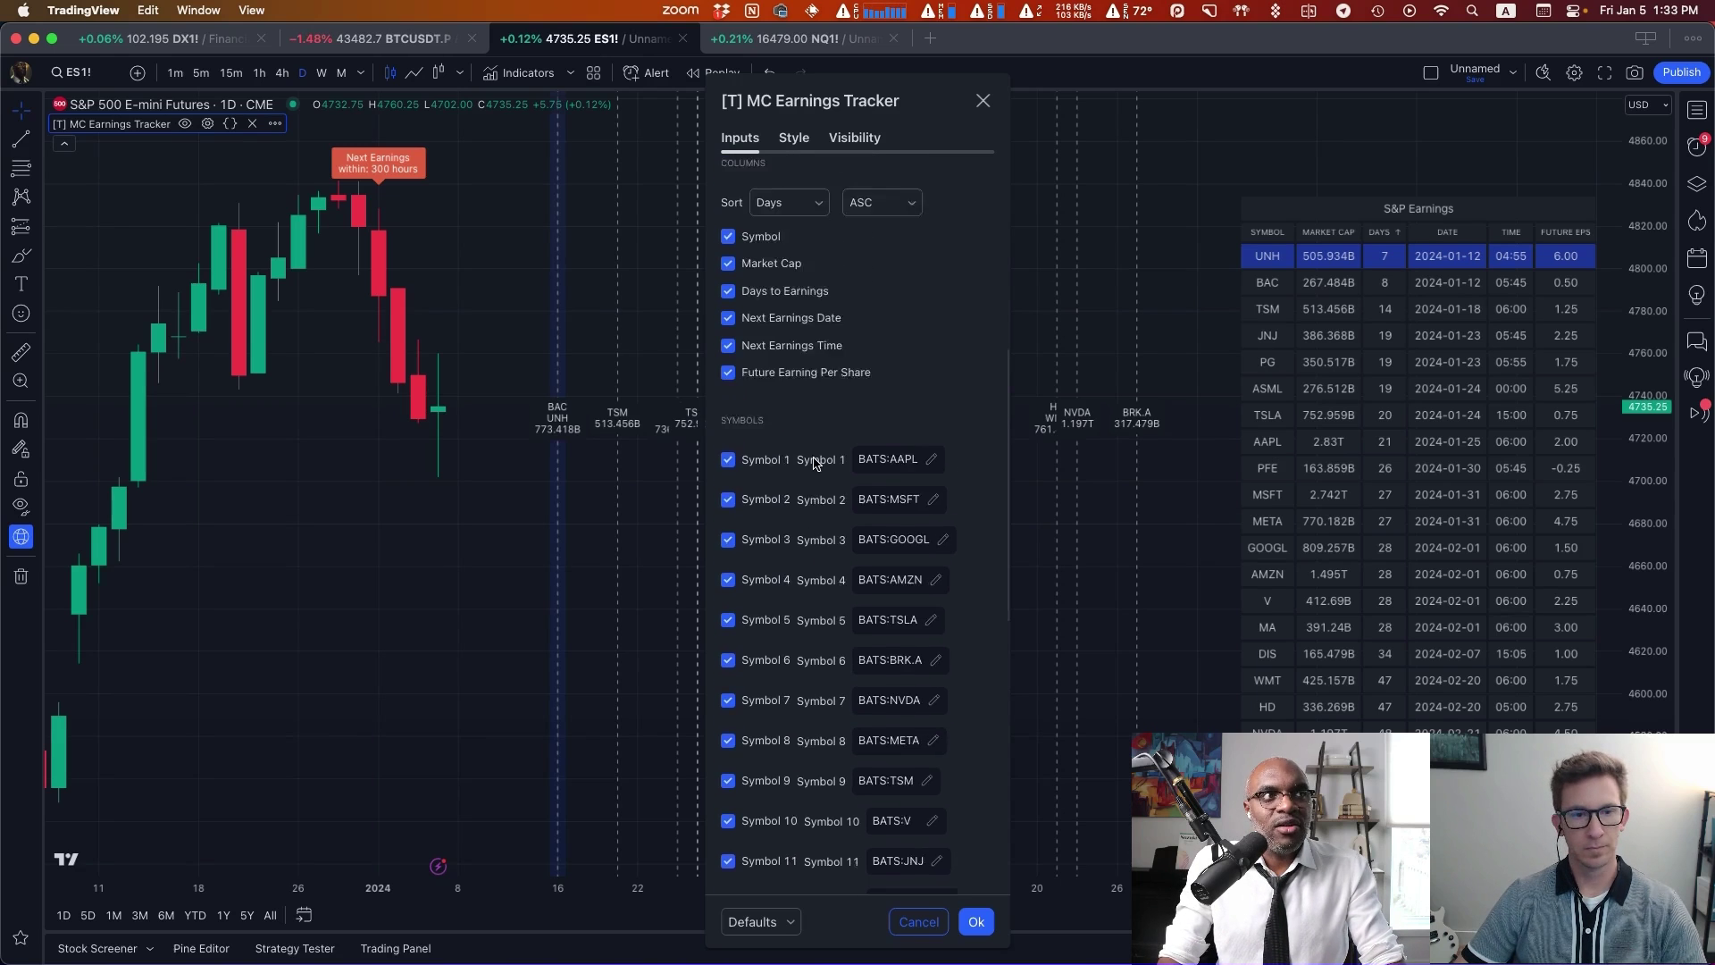
scroll(813, 461, "up", 3)
left_click(982, 101)
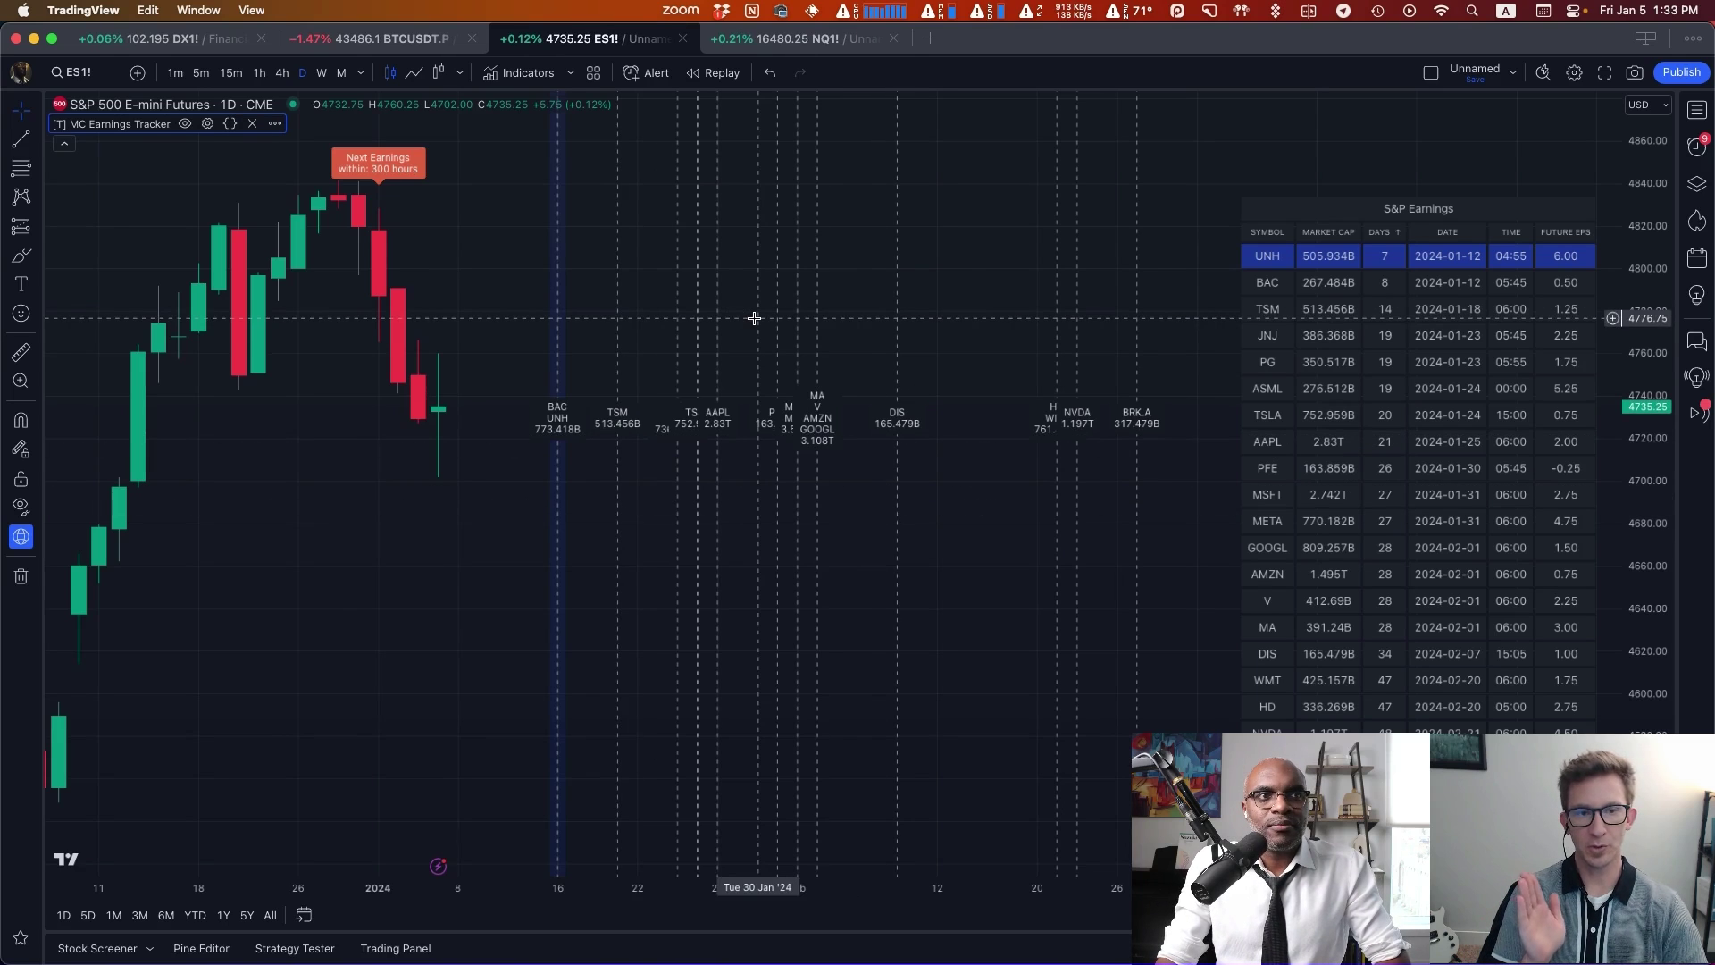
Zoom the chart and reopen MC Earnings Tracker settings with the 12-hour group and 300-hour buffer.
scroll(754, 318, "up", 5)
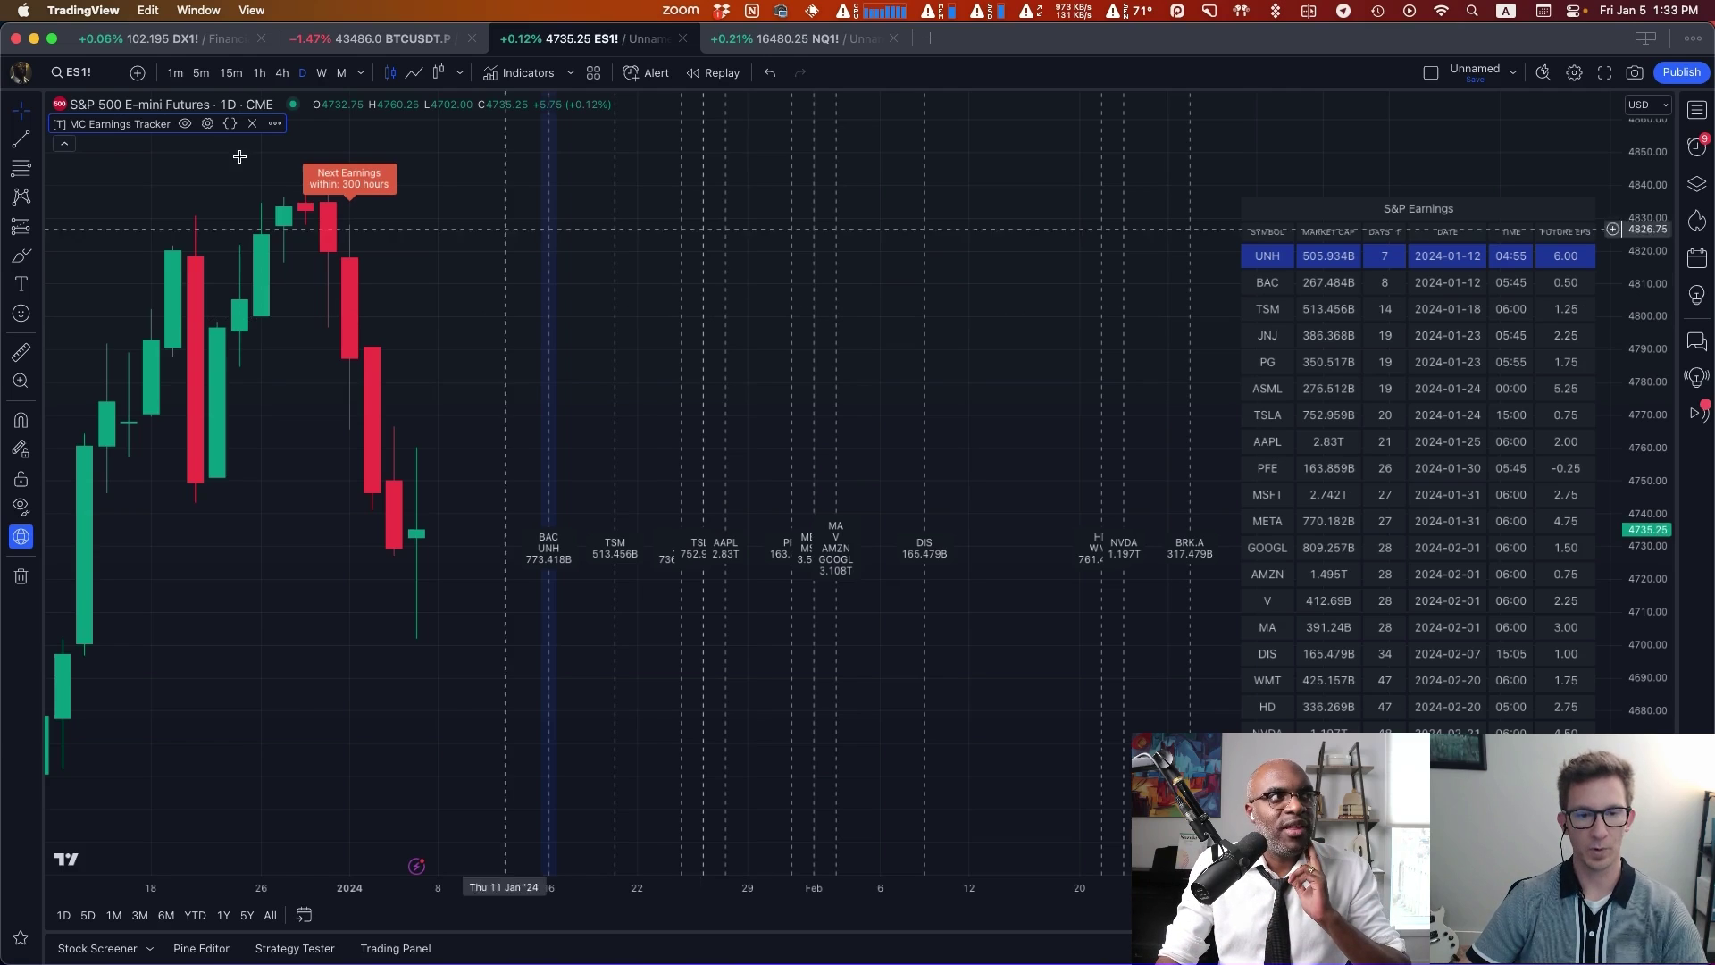
left_click(207, 123)
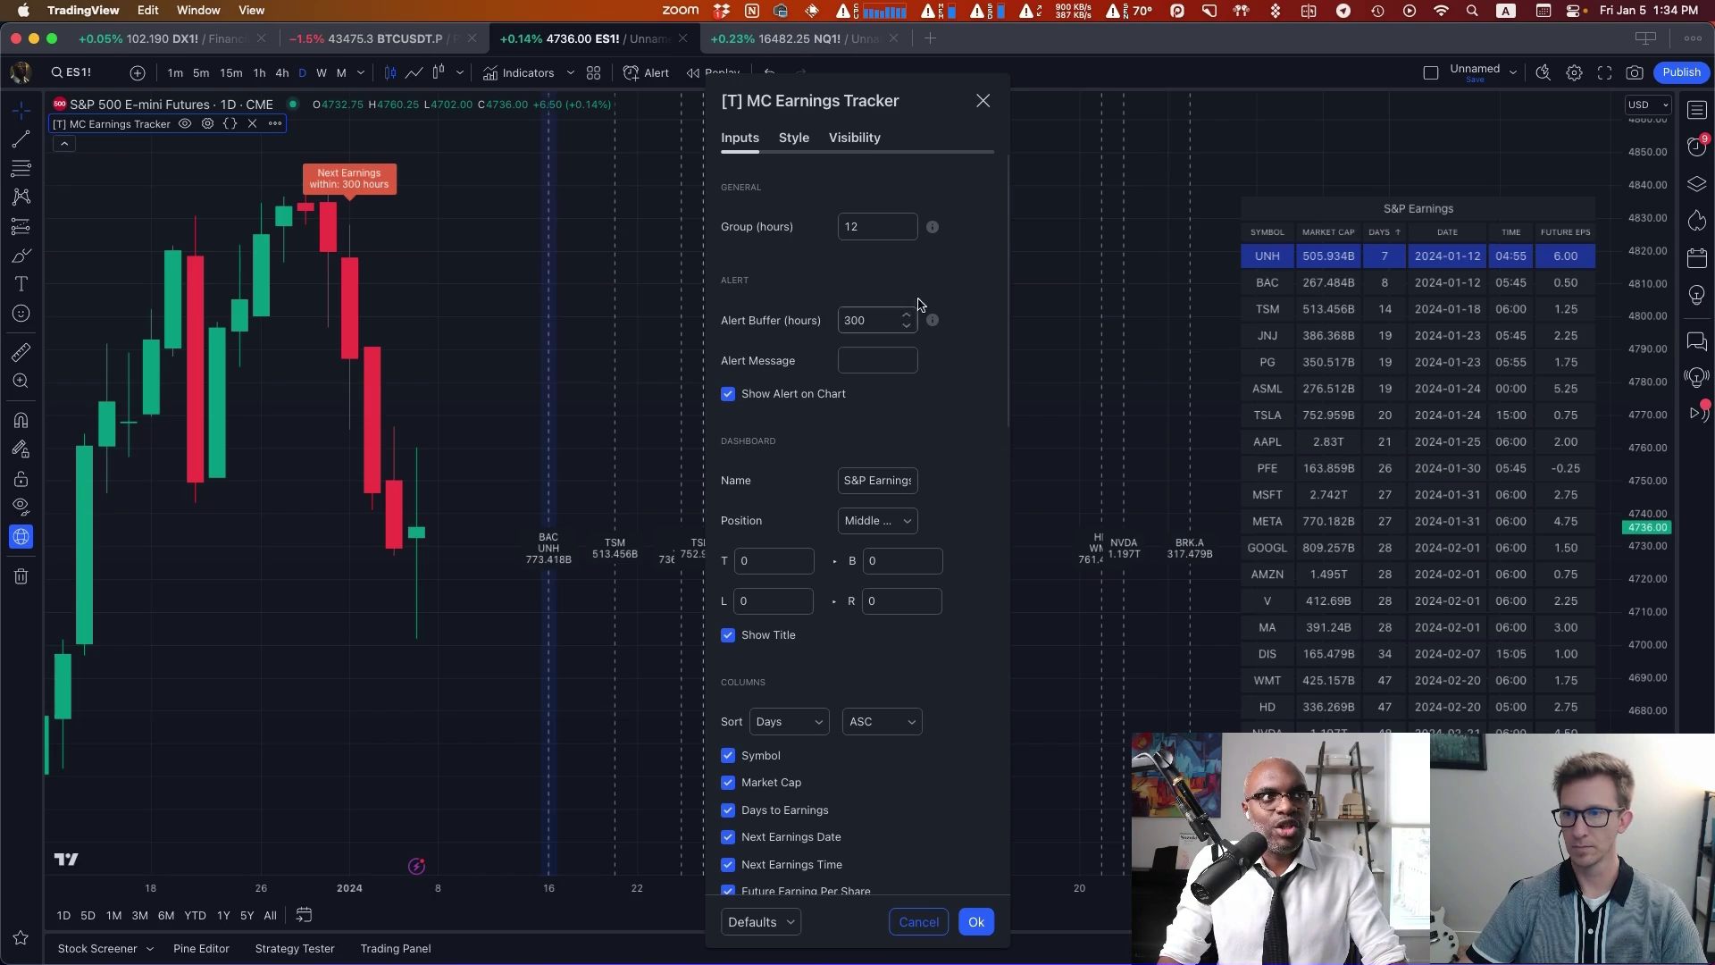
Close, reopen, and close the MC Earnings Tracker settings again without any changes.
left_click(983, 101)
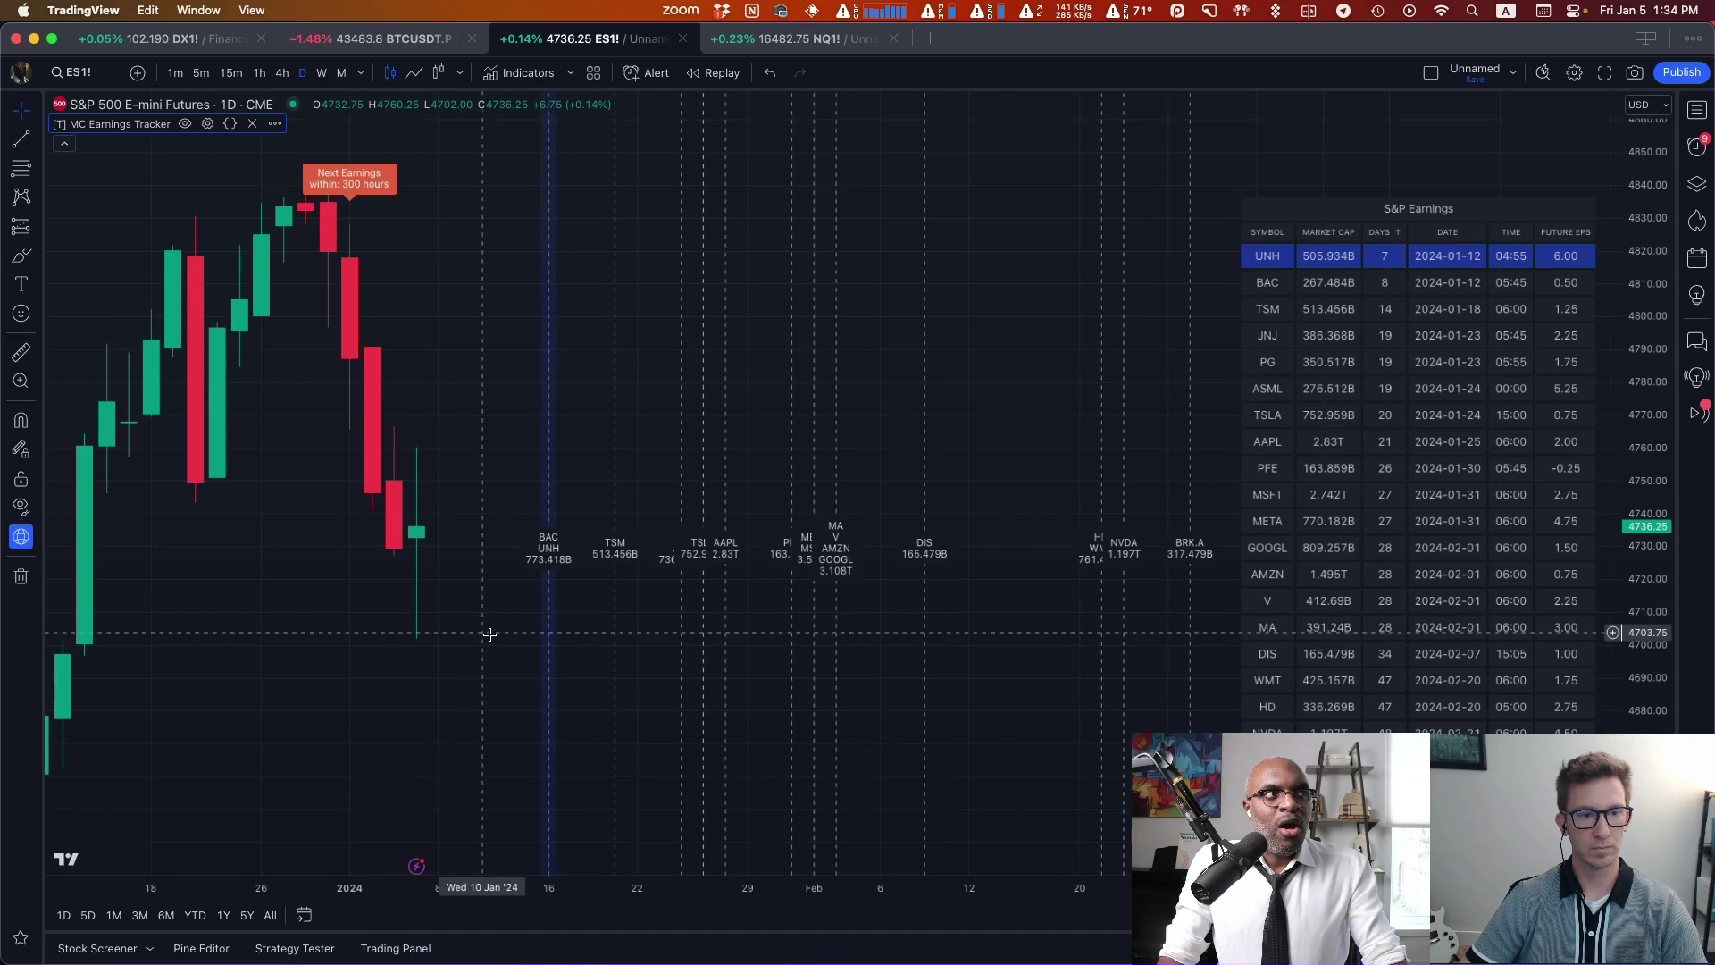
left_click(207, 123)
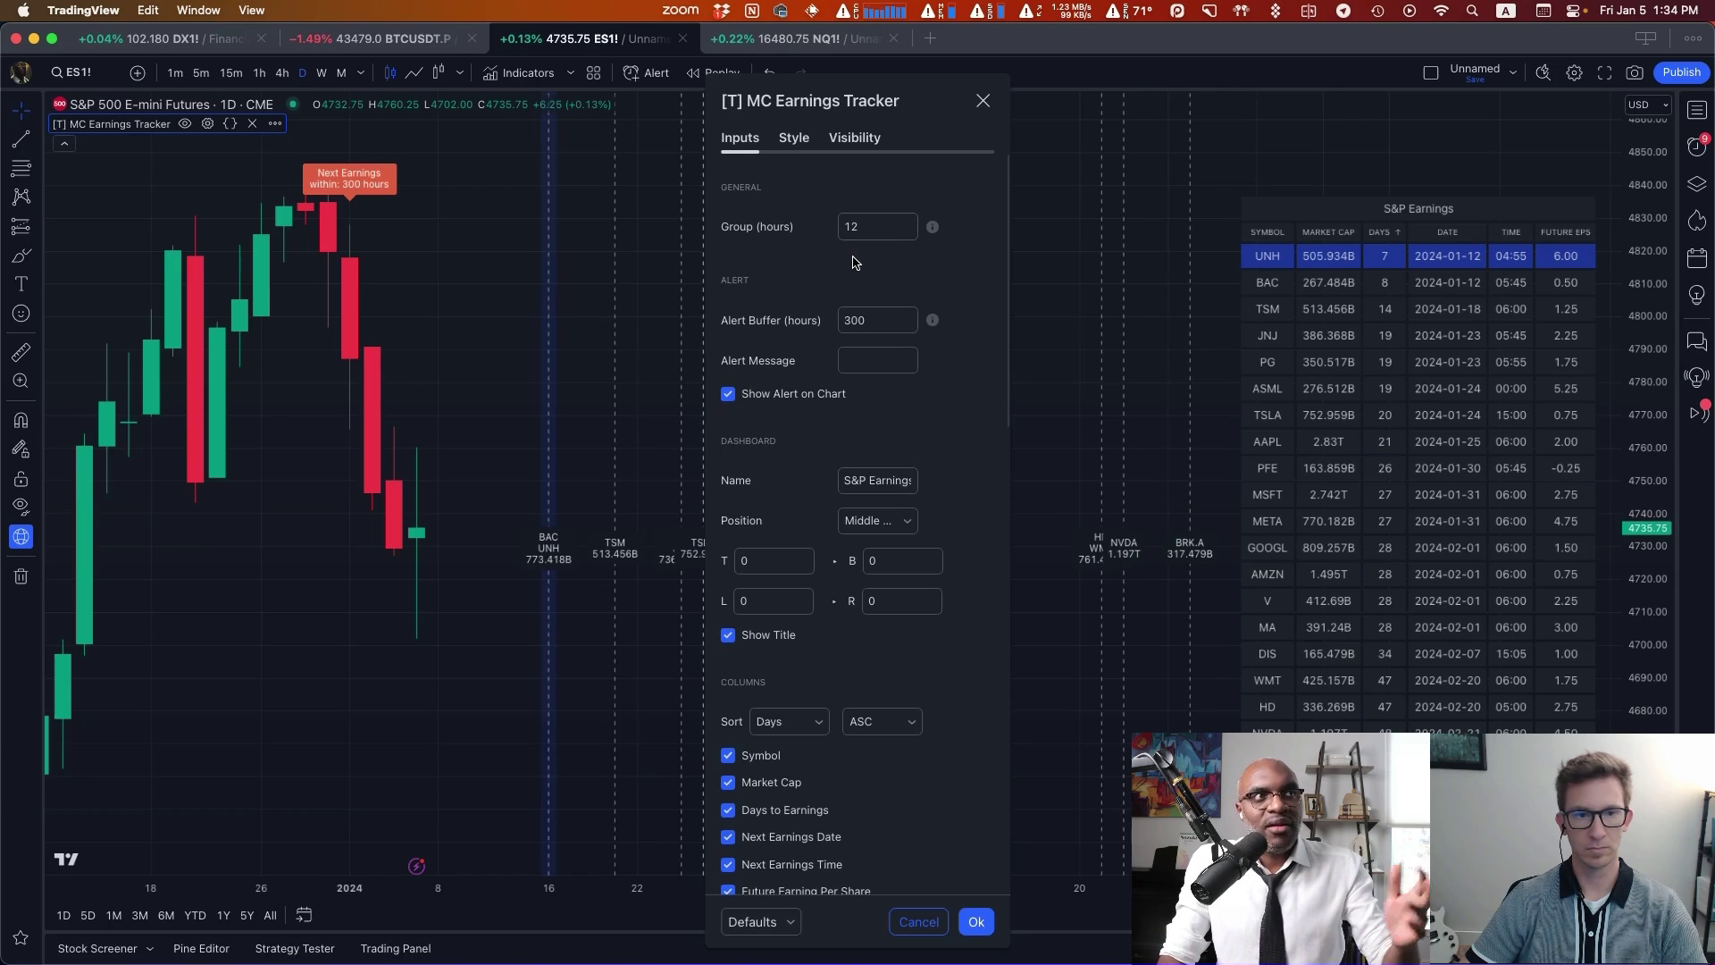
left_click(984, 101)
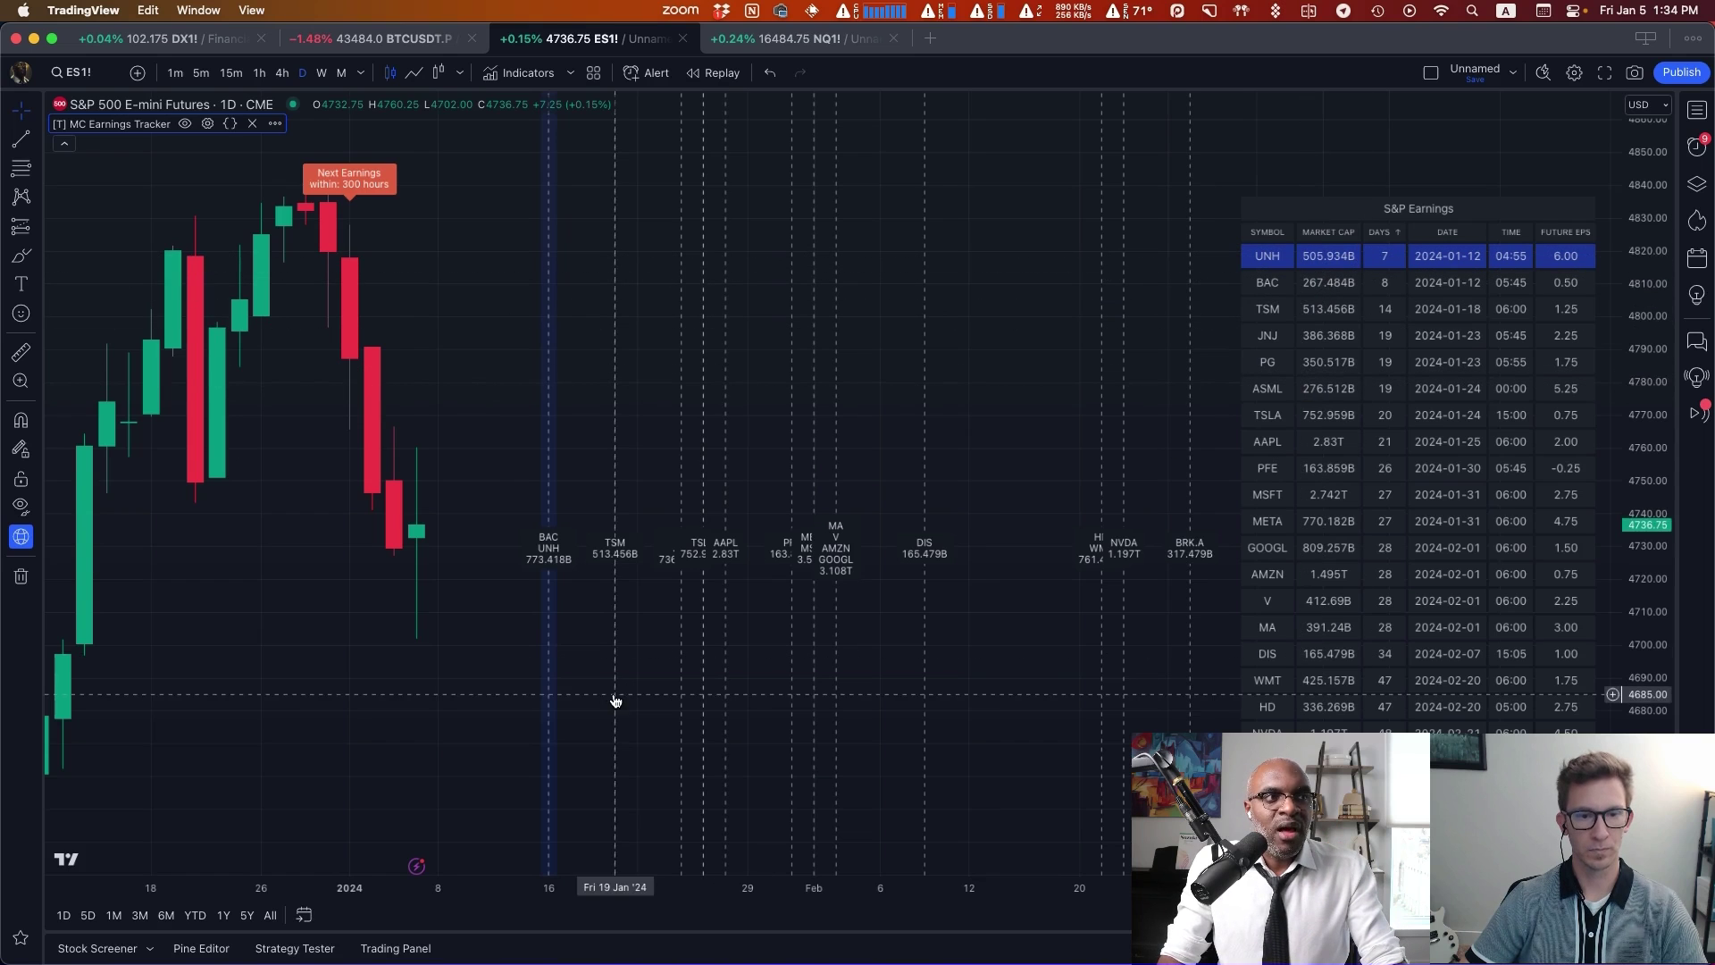
Scroll the chart back to December and reopen the MC Earnings Tracker Inputs settings.
scroll(615, 700, "right", 5)
scroll(615, 693, "left", 7)
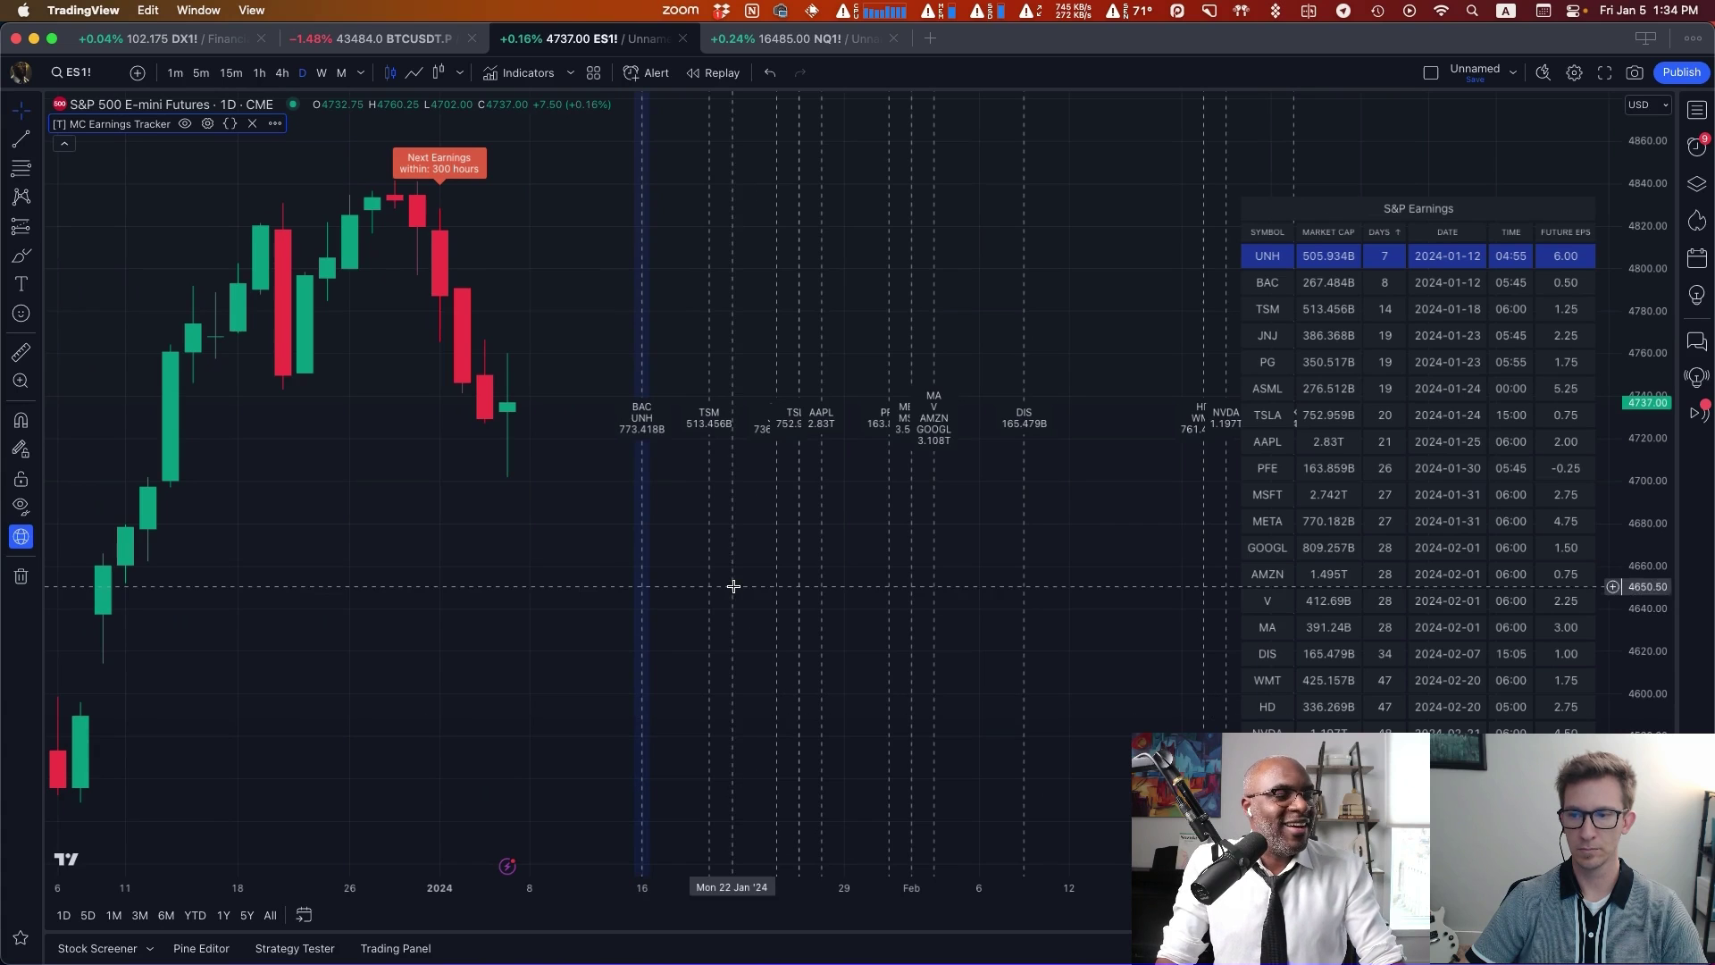
scroll(403, 471, "left", 3)
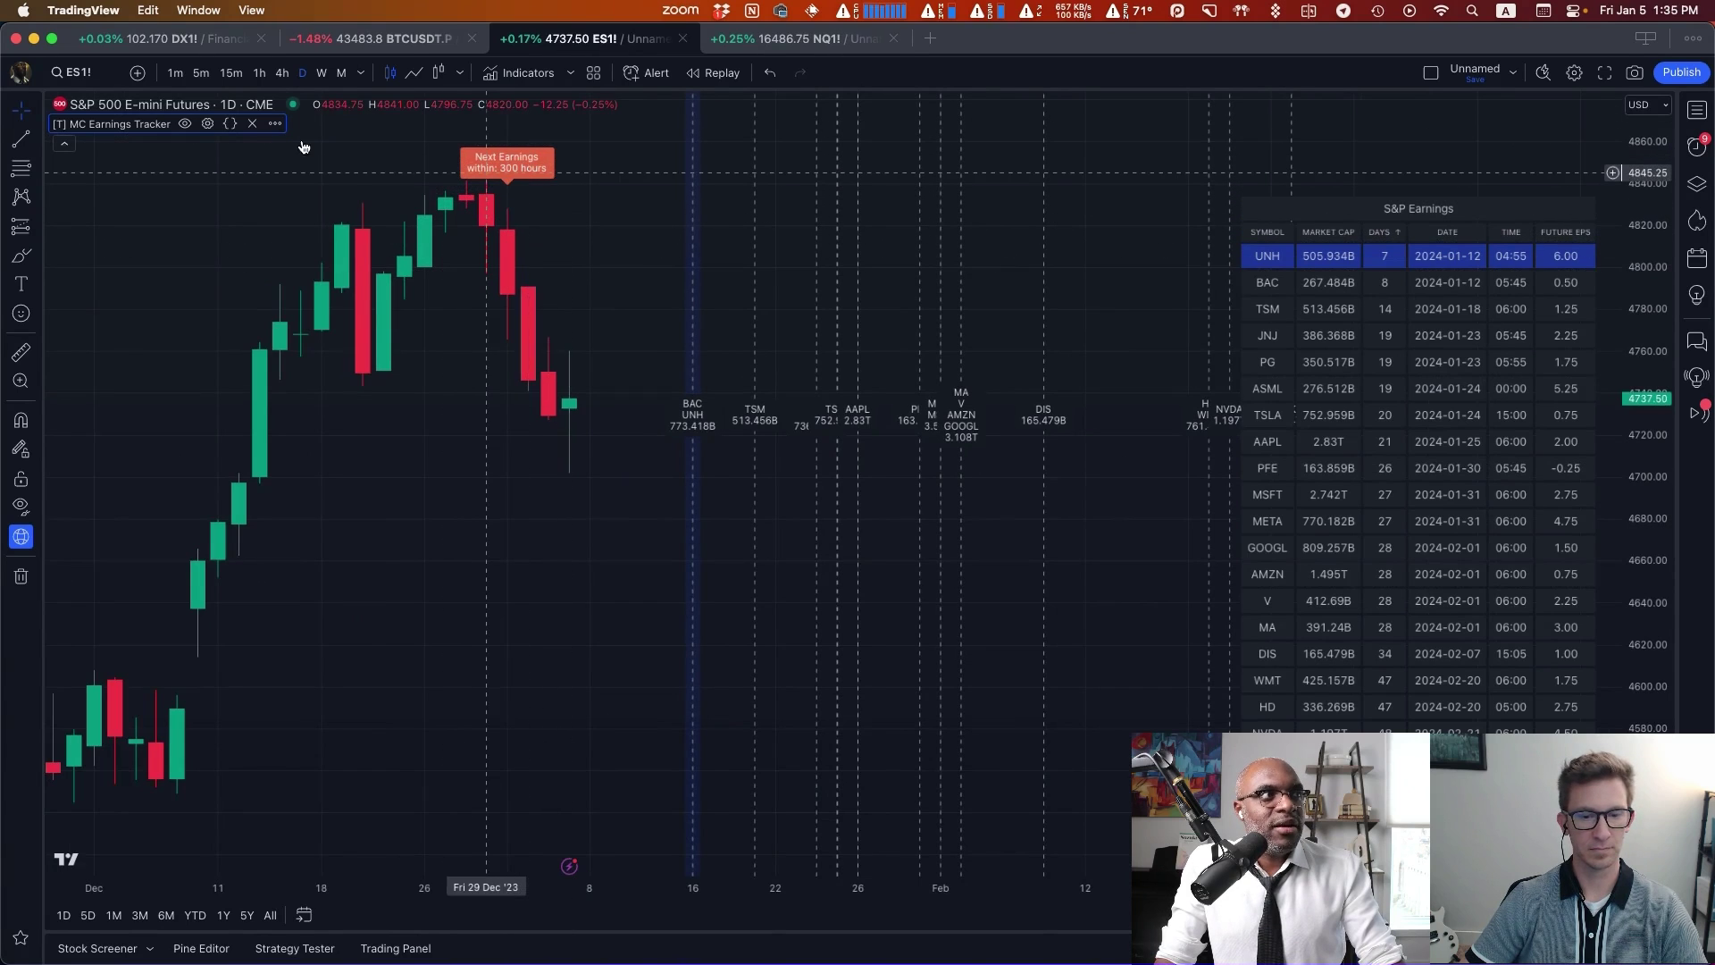
left_click(207, 125)
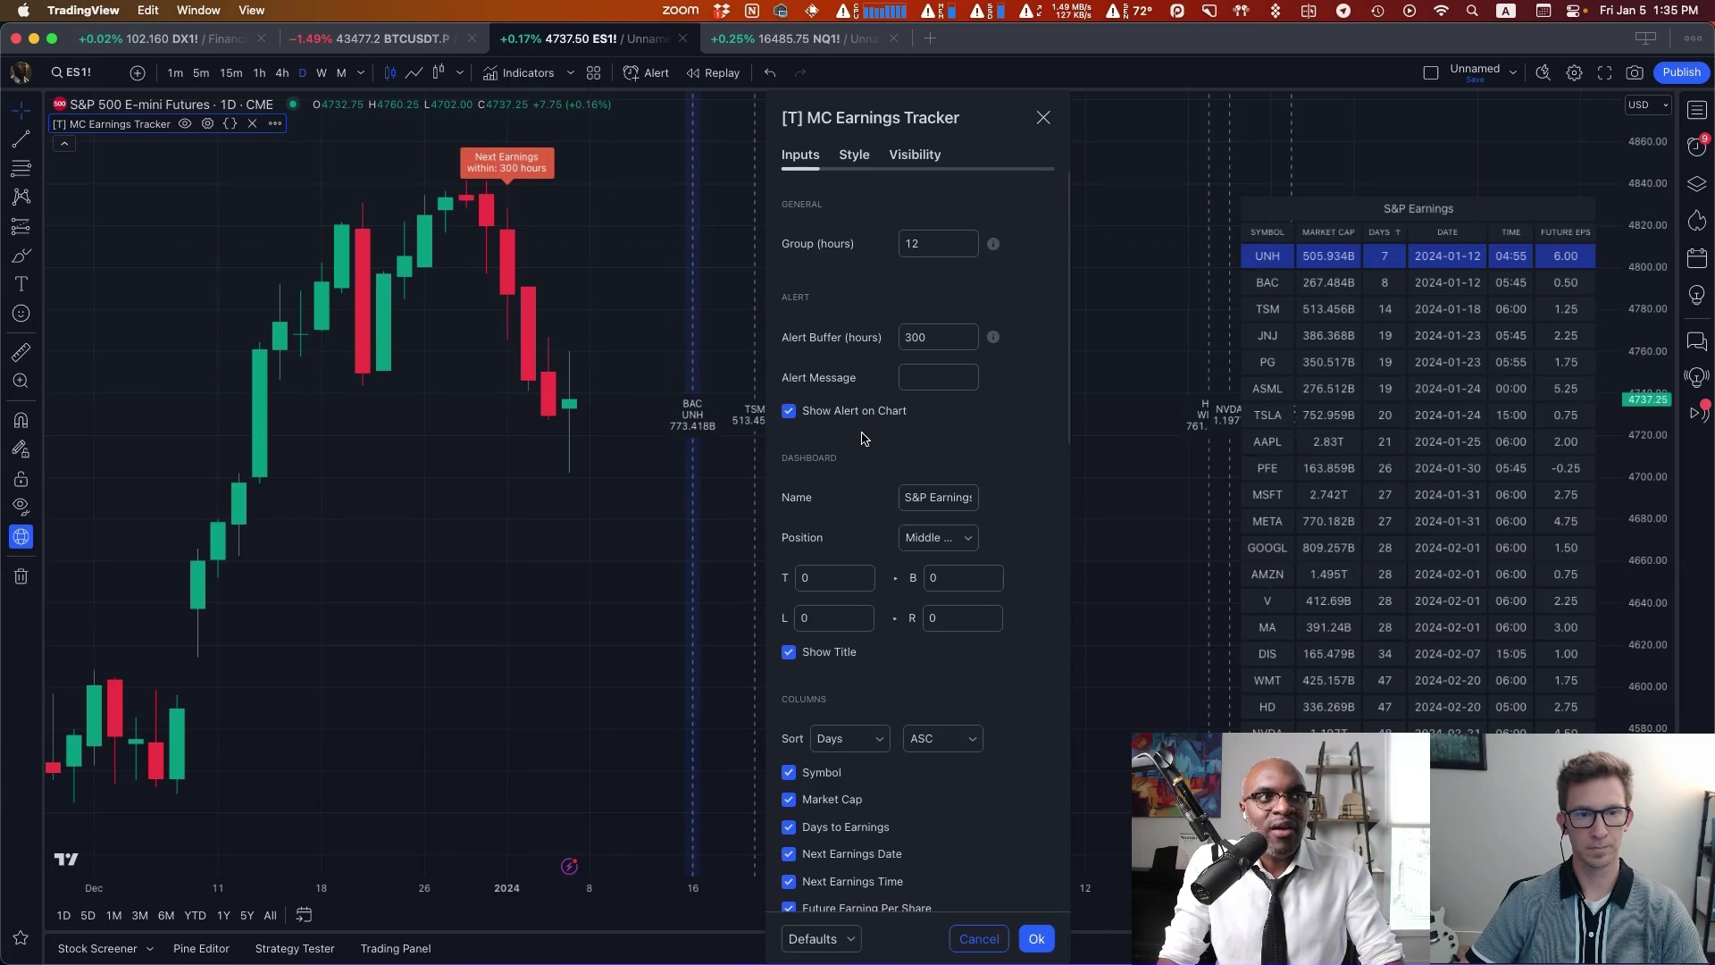
Dismiss the indicator settings and bring up the chart menu offering an ES1! alert at 4781.50.
left_click(940, 377)
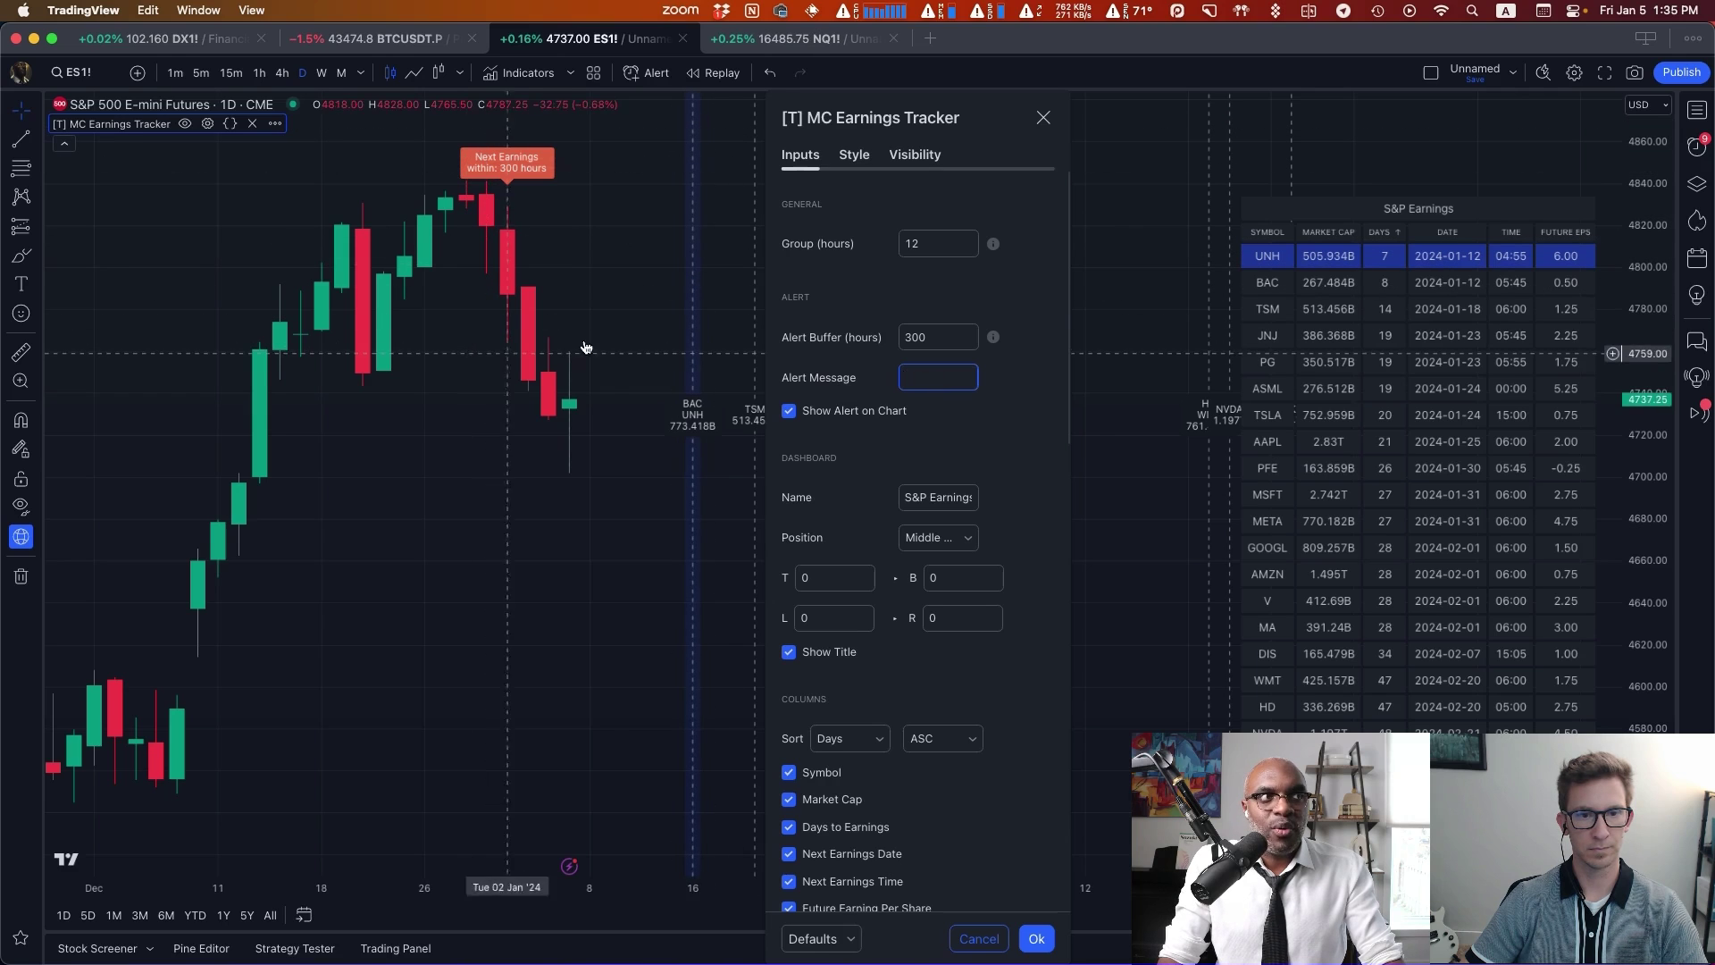
key("Escape")
right_click(615, 306)
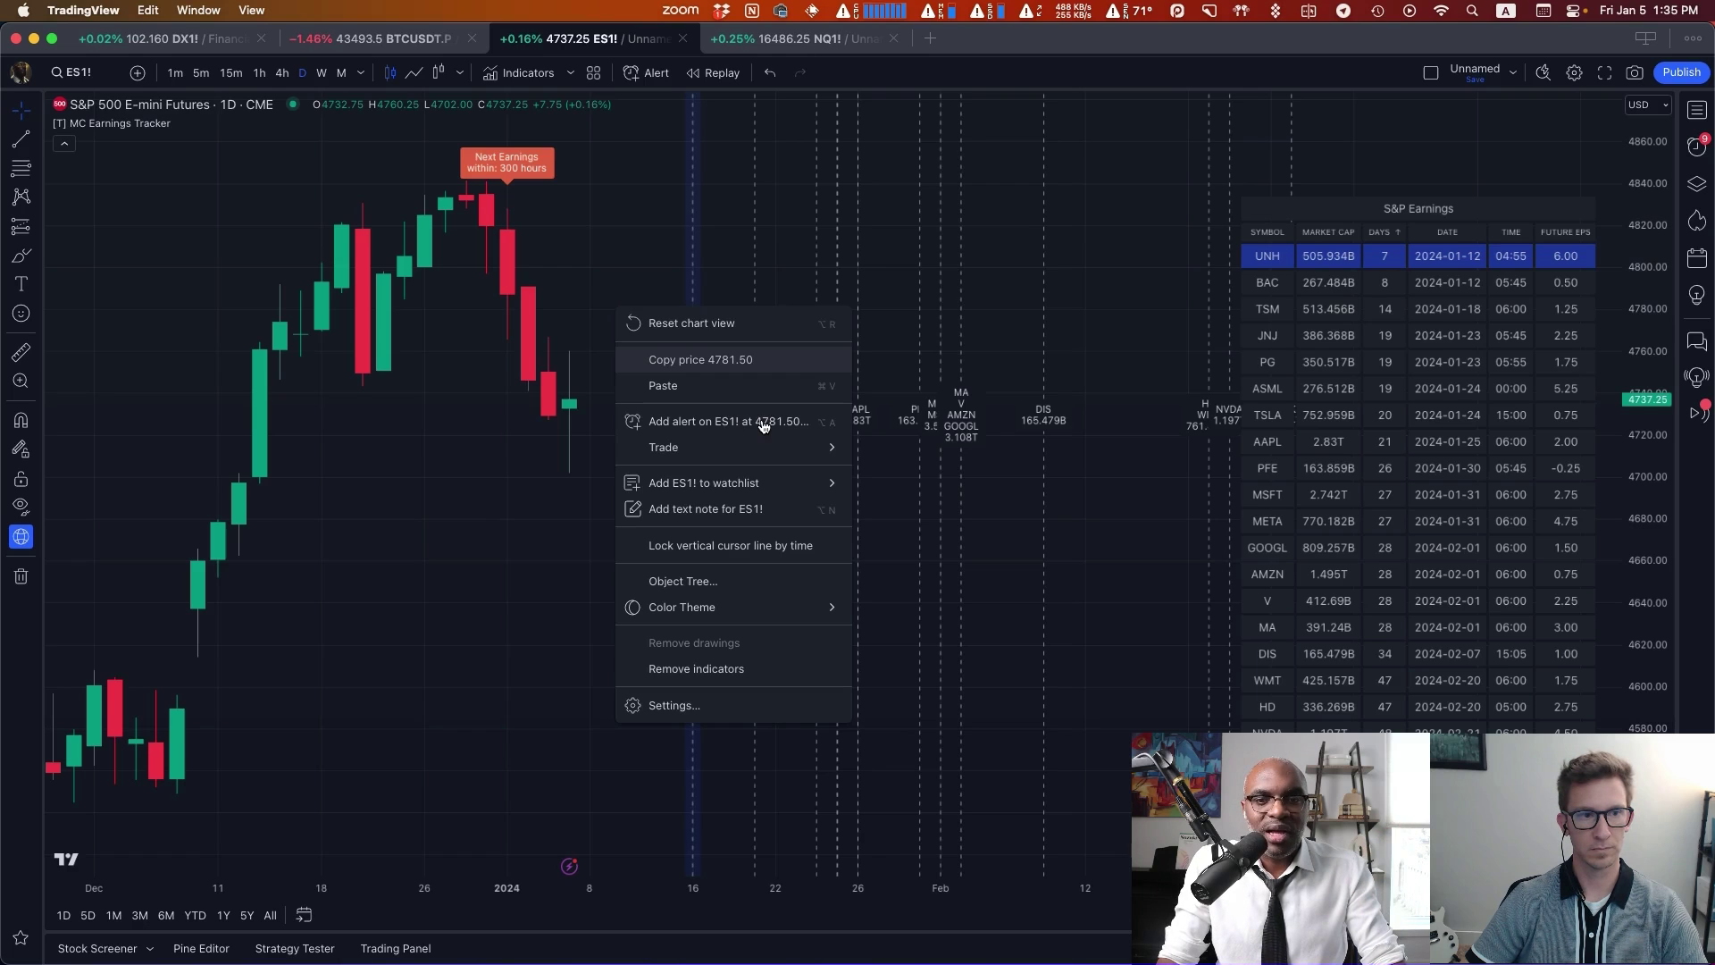
Dismiss the chart menu and reopen MC Earnings Tracker settings, discarding an accidental alert form.
key("Escape")
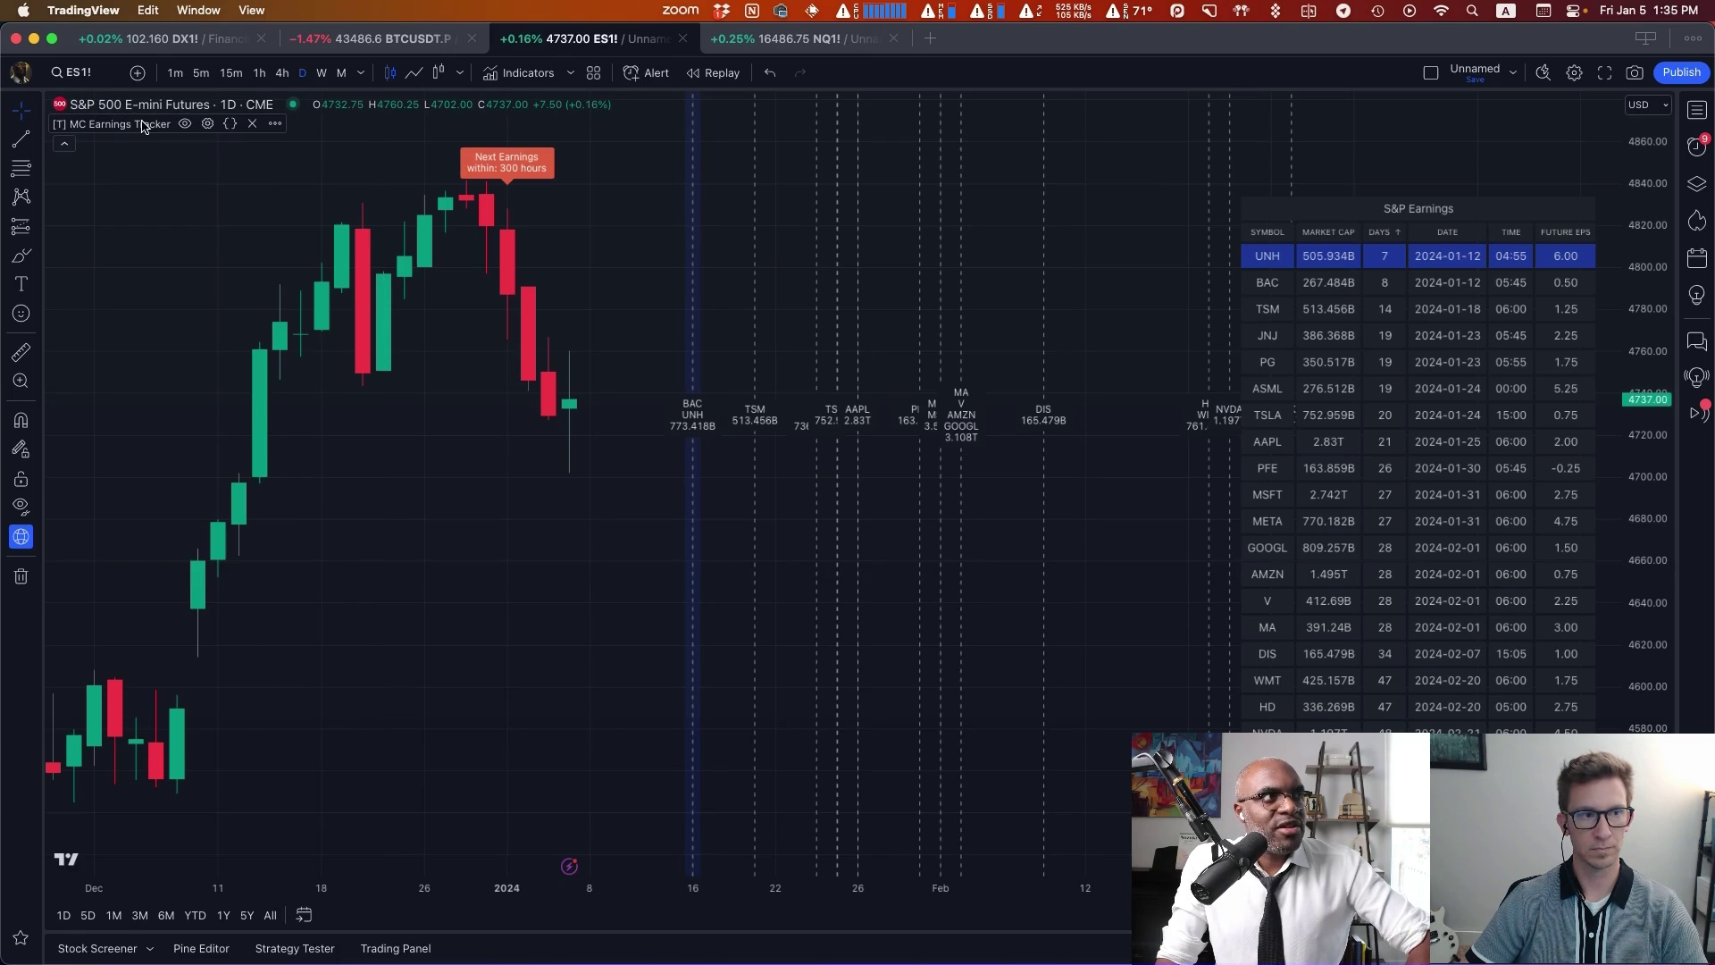
left_click(208, 124)
key("alt+a")
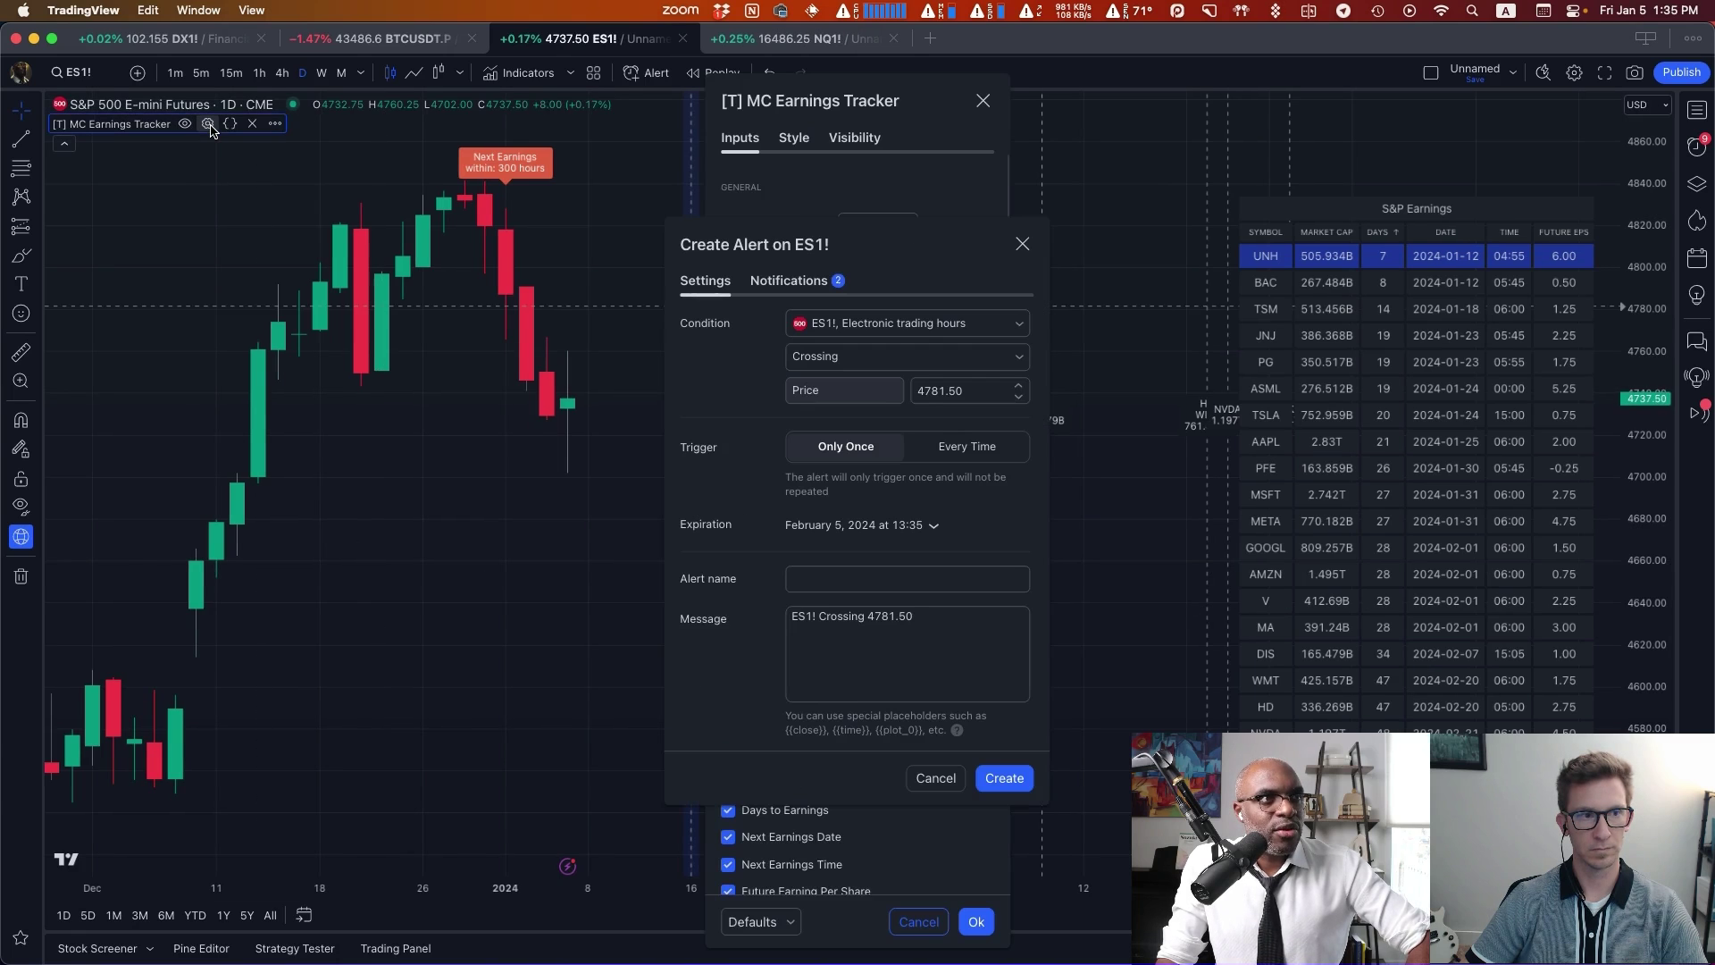
left_click(1022, 244)
left_click(208, 125)
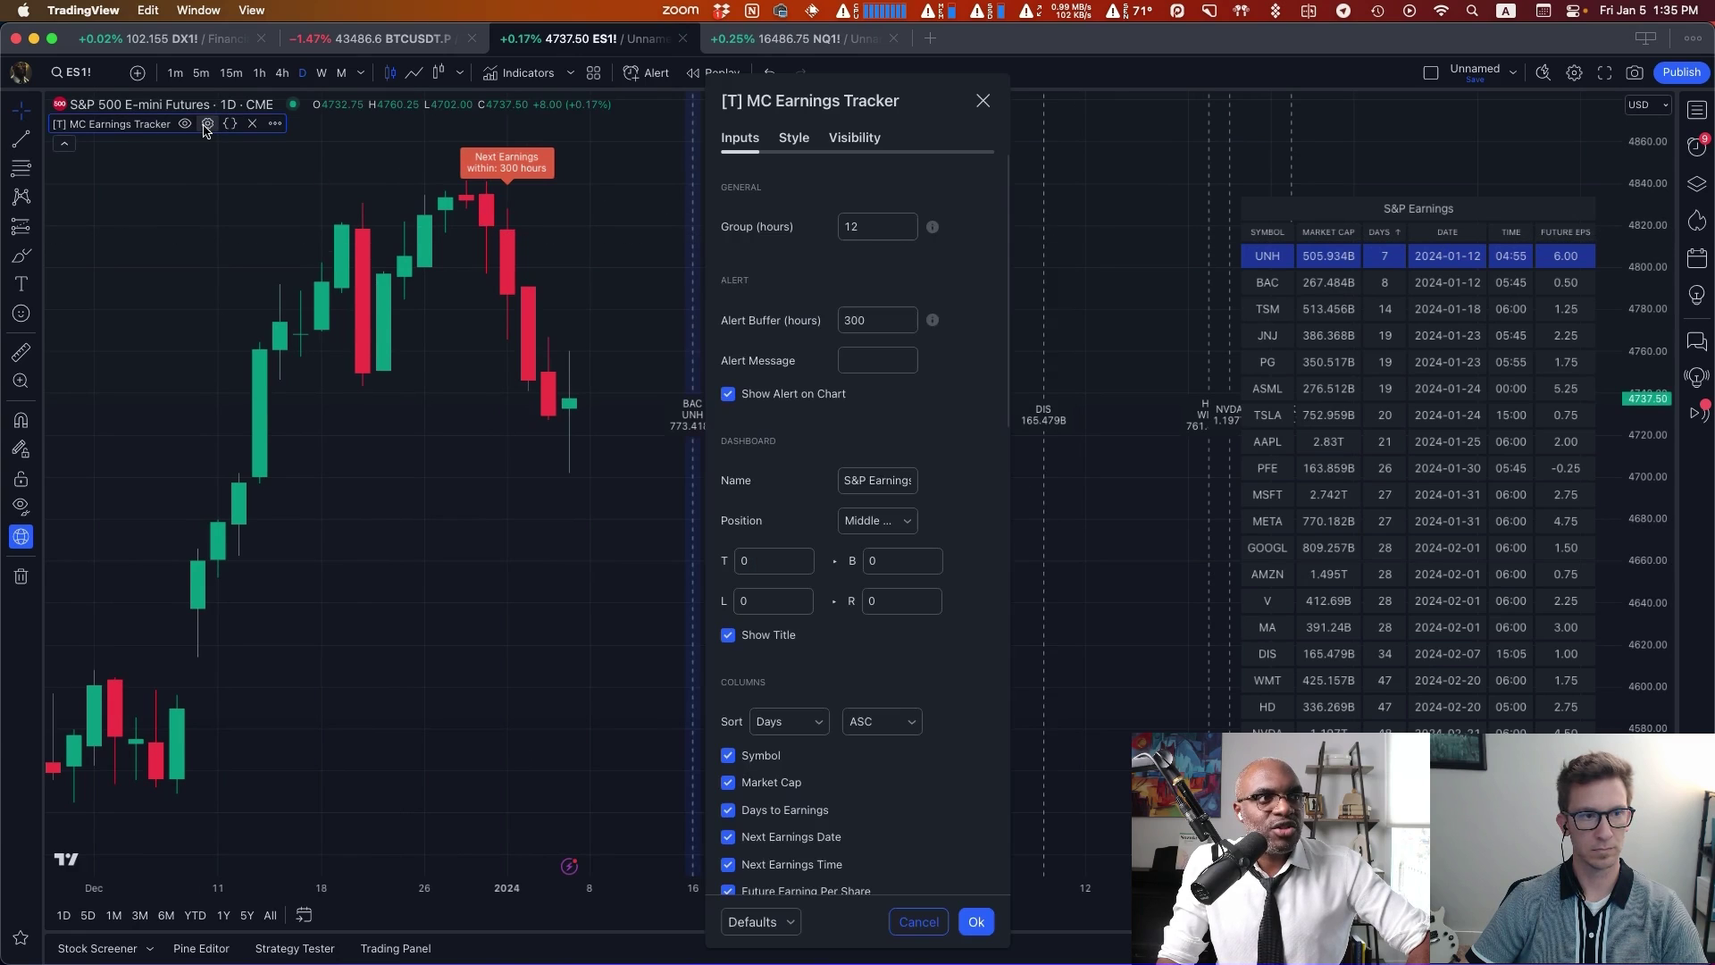
Inspect the dashboard Name field and remaining inputs, then close the settings unchanged.
left_click(874, 480)
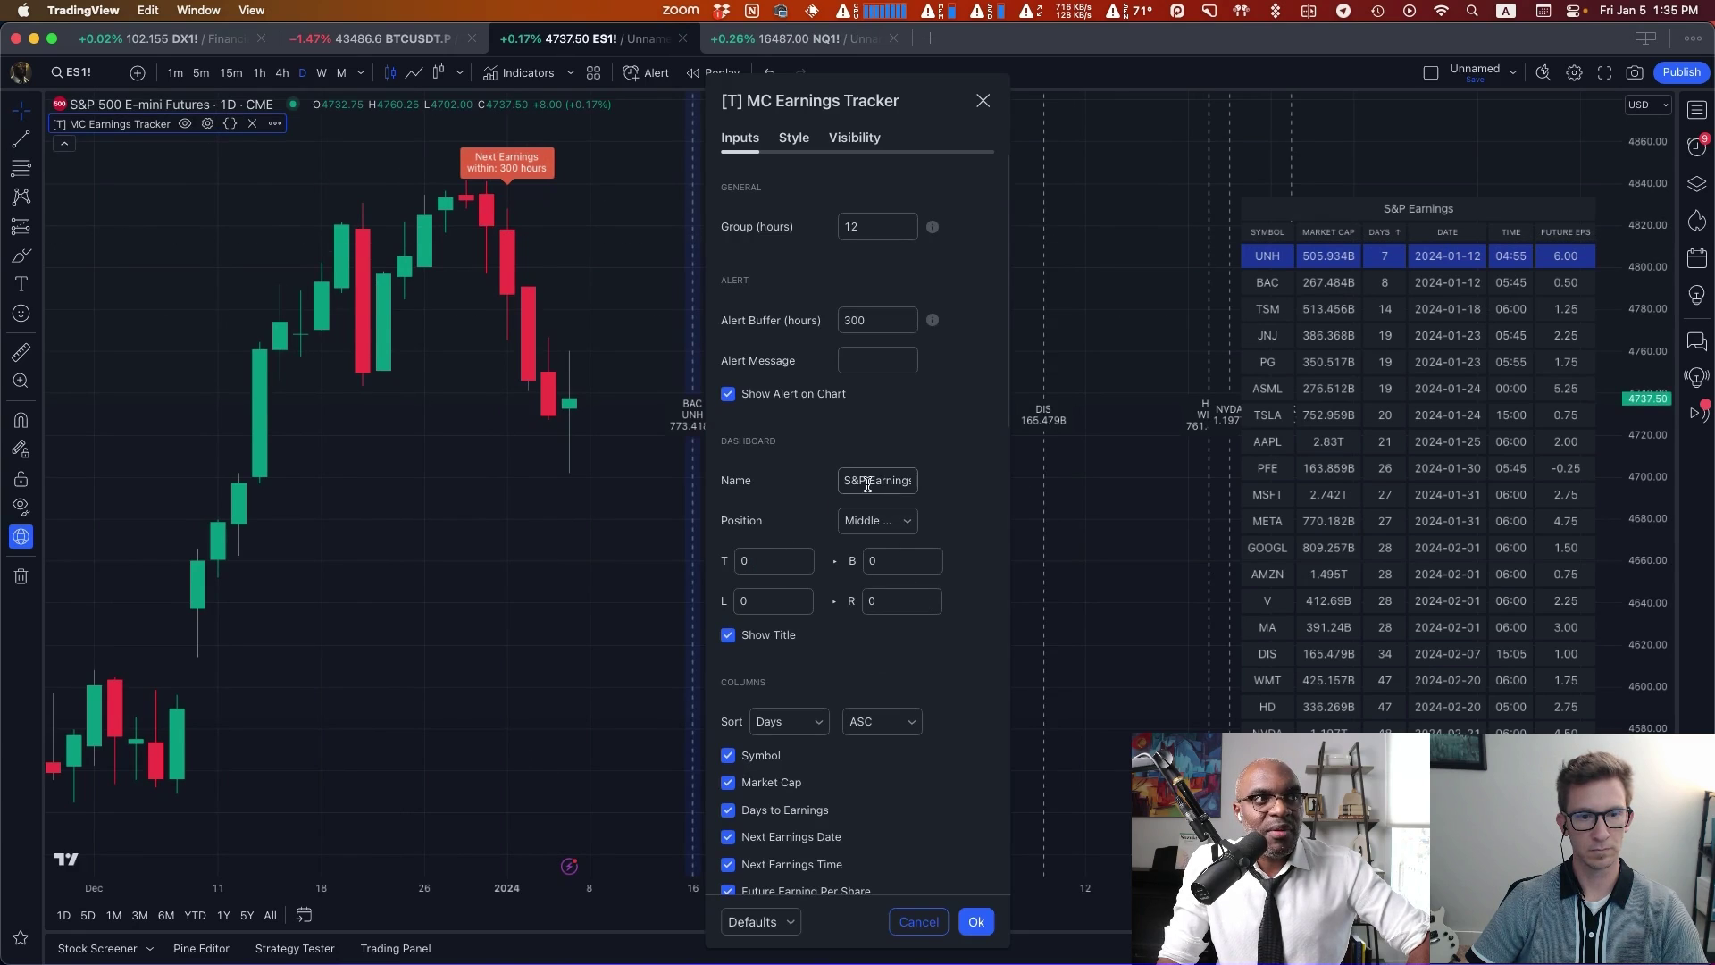
double_click(884, 480)
left_click(876, 481)
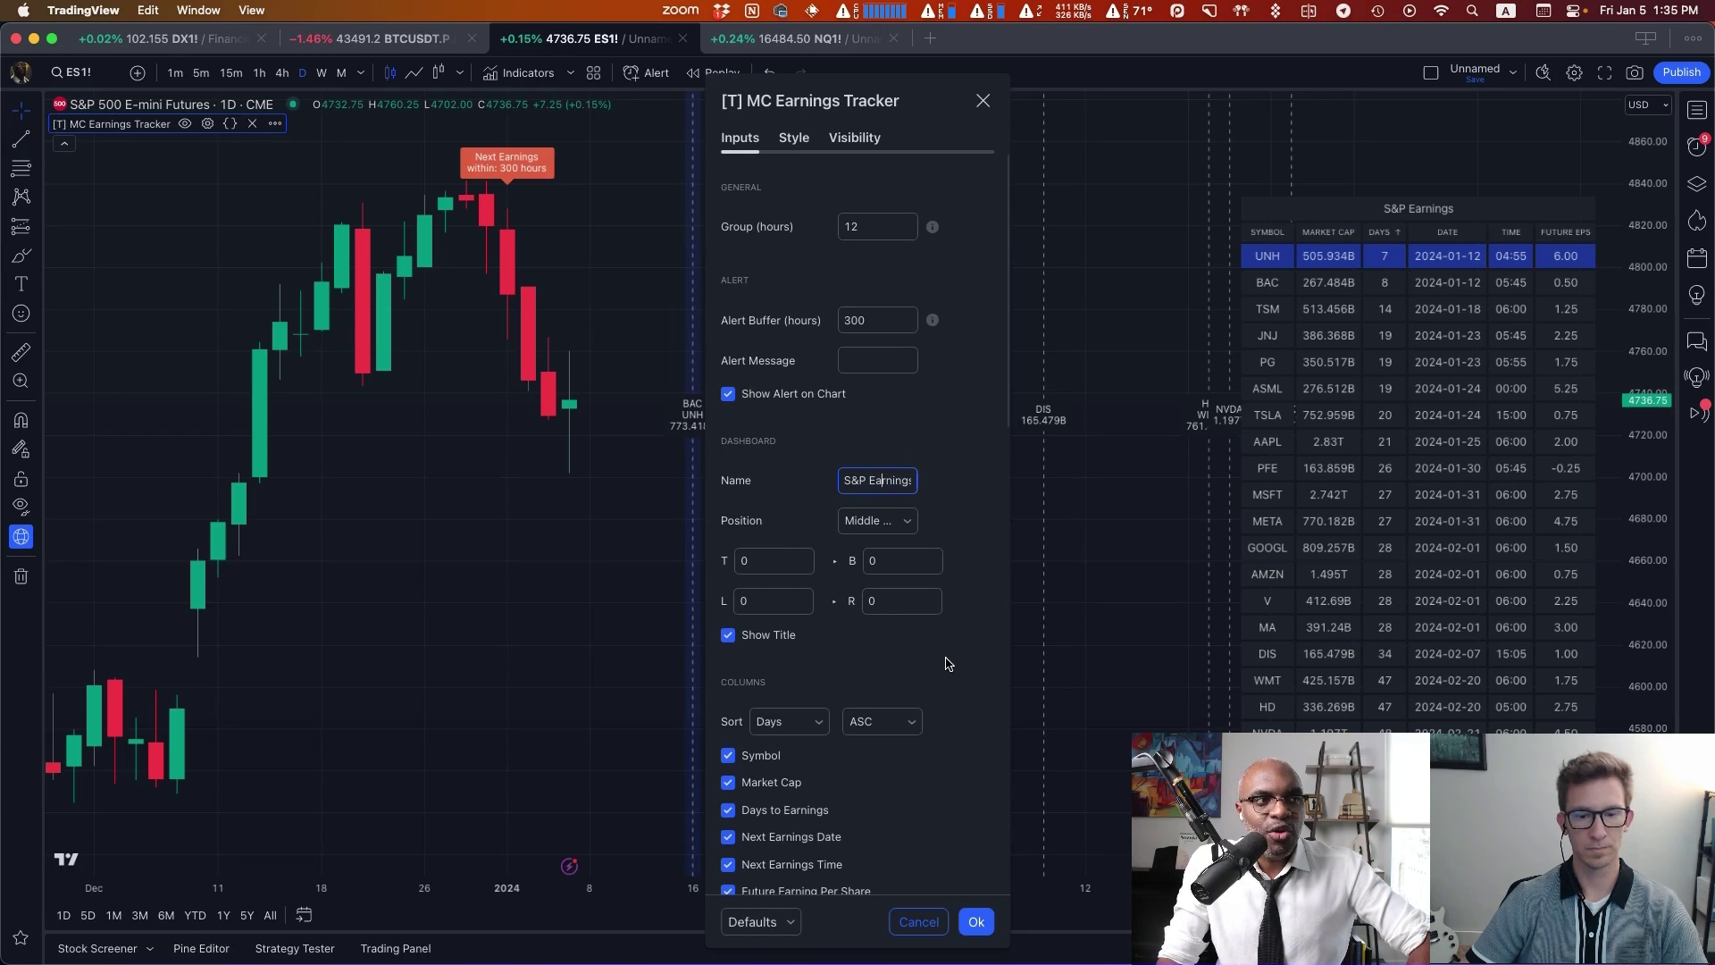
scroll(947, 663, "down", 2)
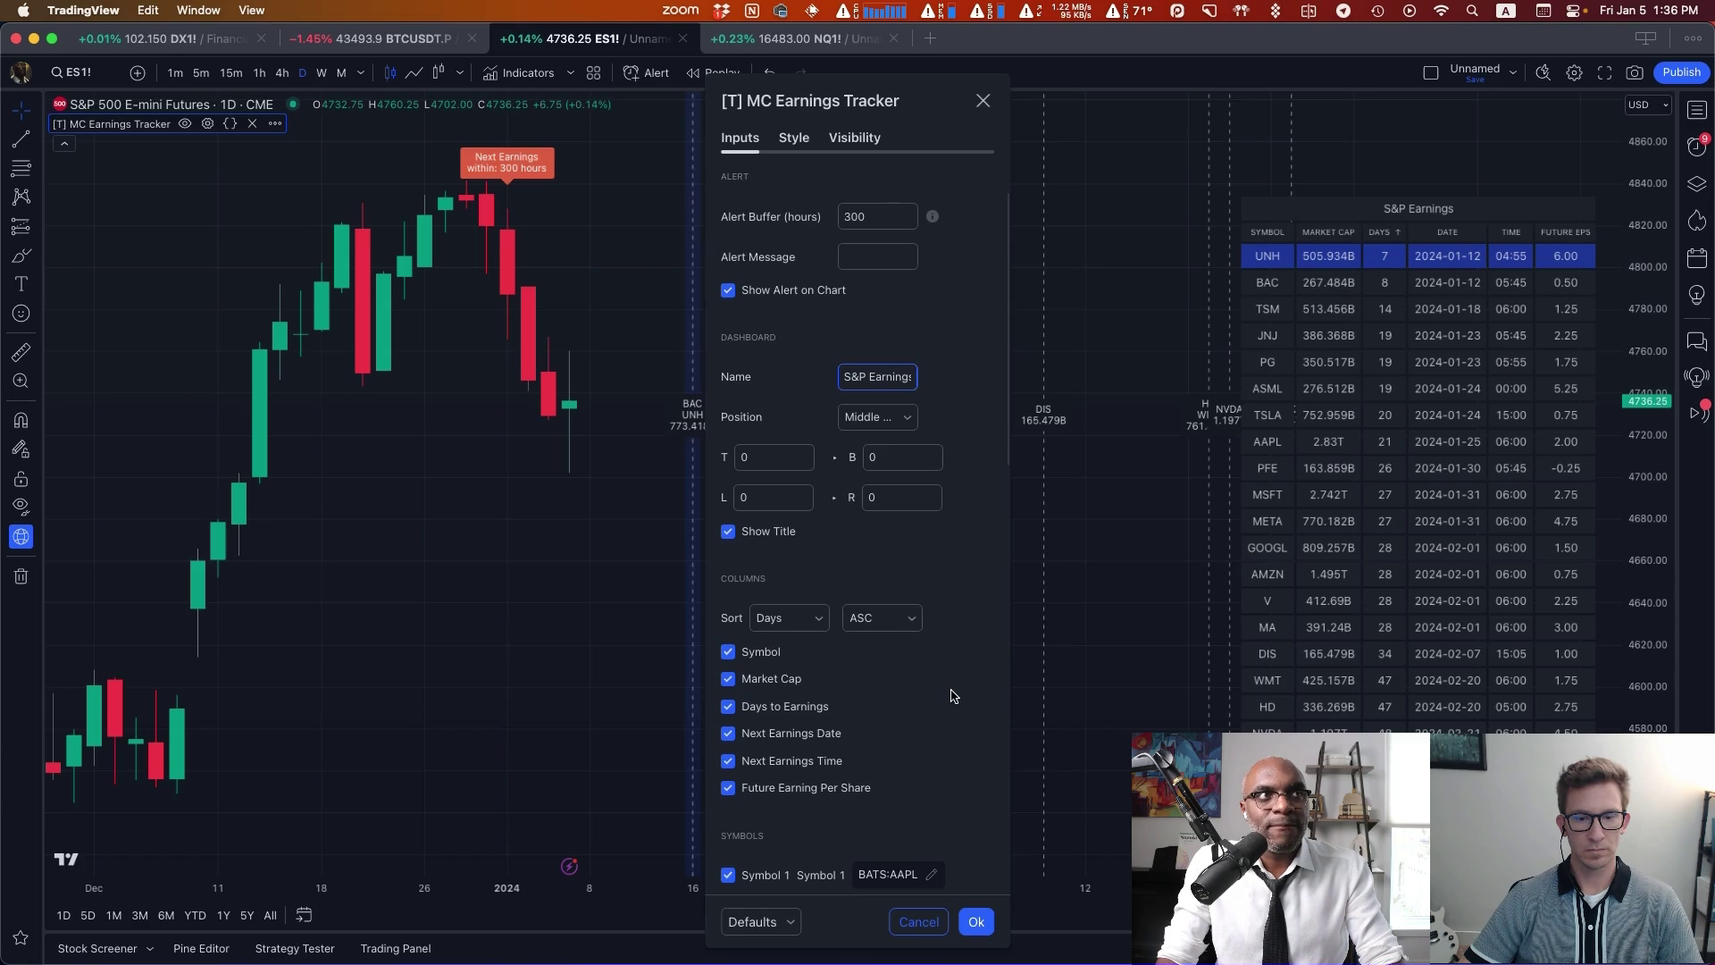
left_click(983, 100)
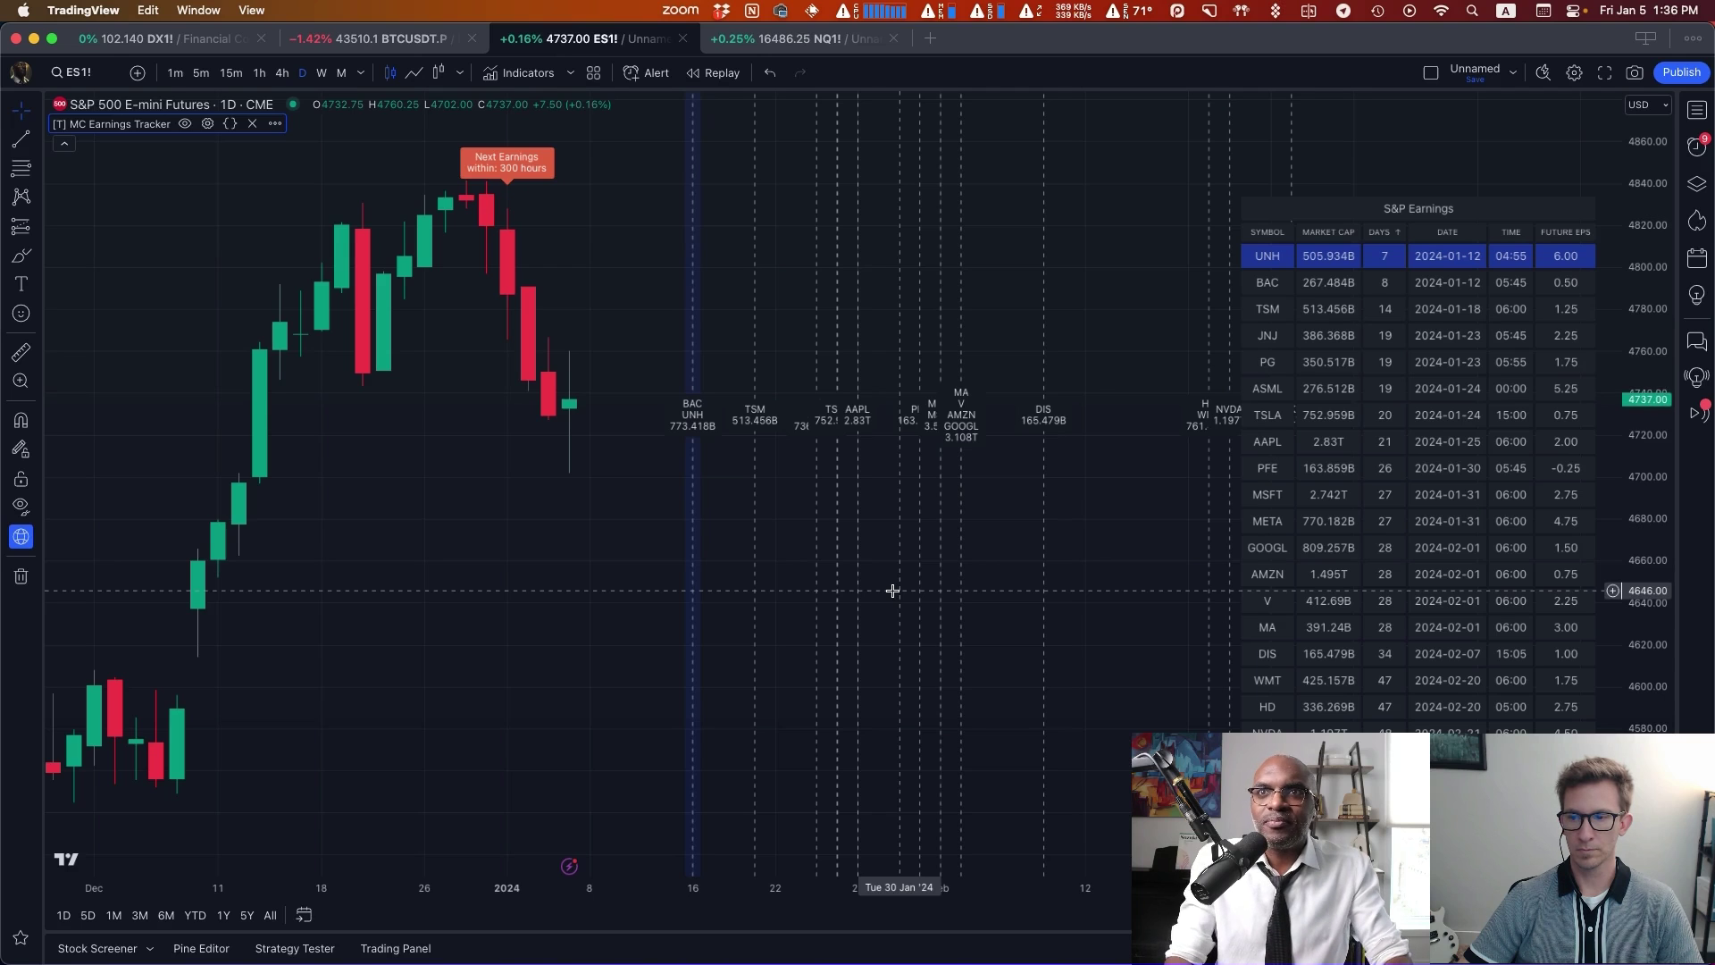
Switch ES1! to 1-hour candles, showing BAC and UNH grouped on one line labelled 773.418B.
scroll(746, 594, "left", 5)
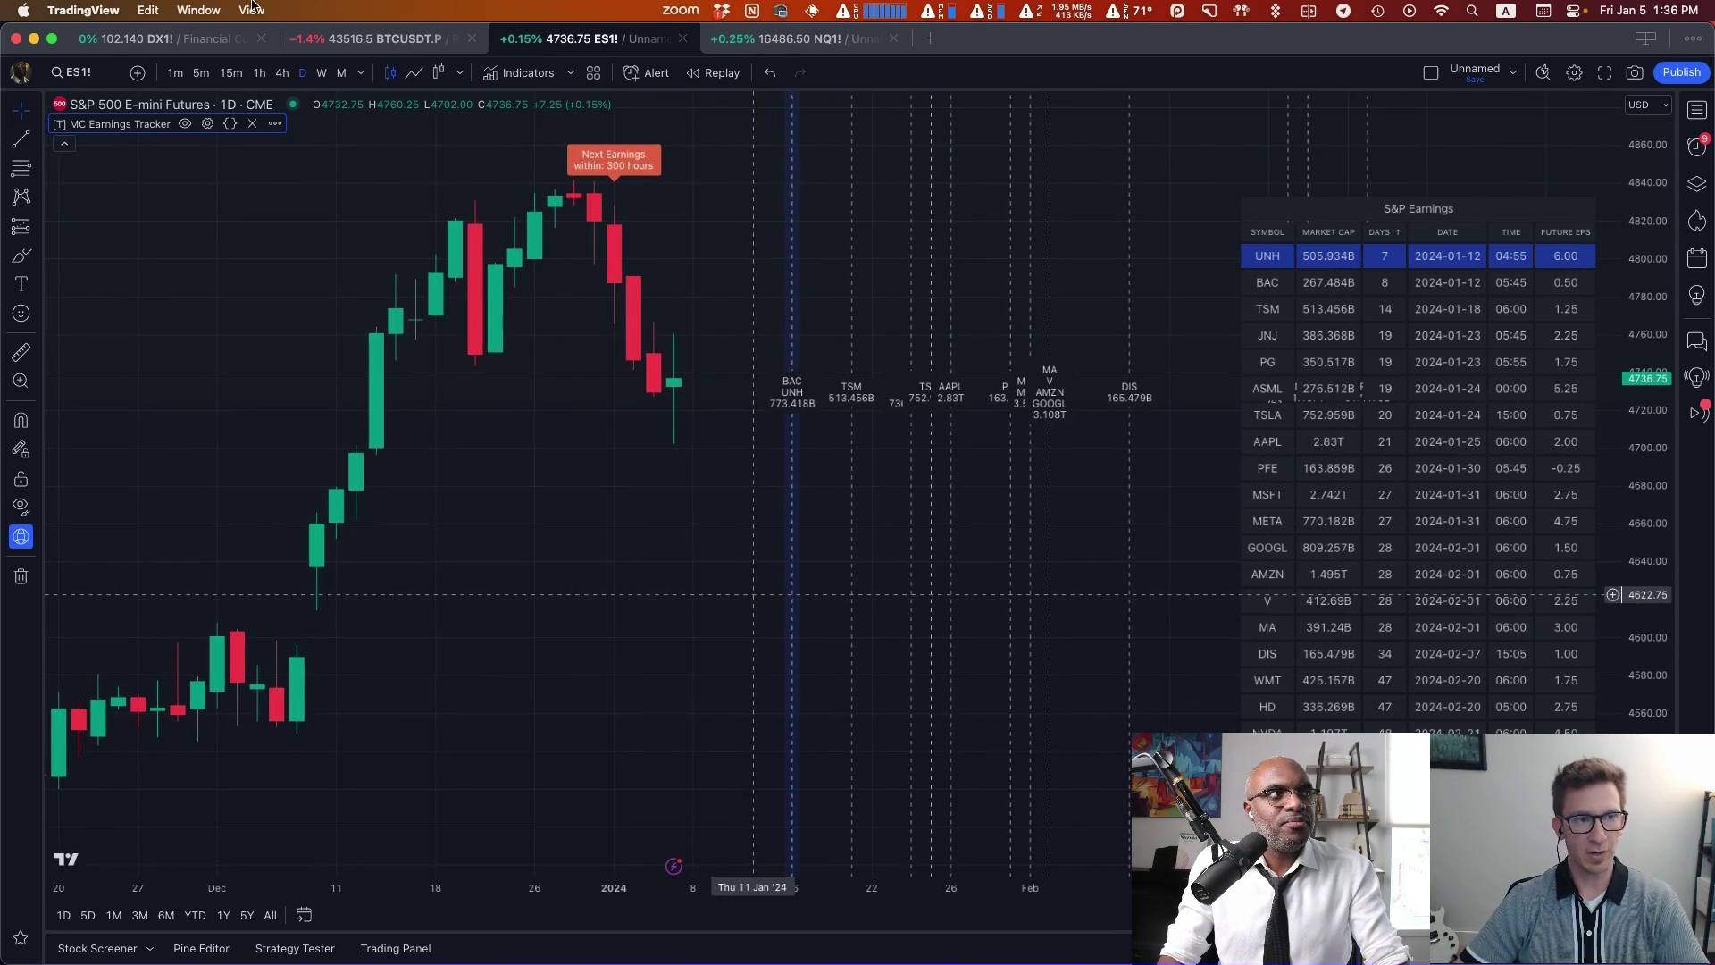
left_click(259, 72)
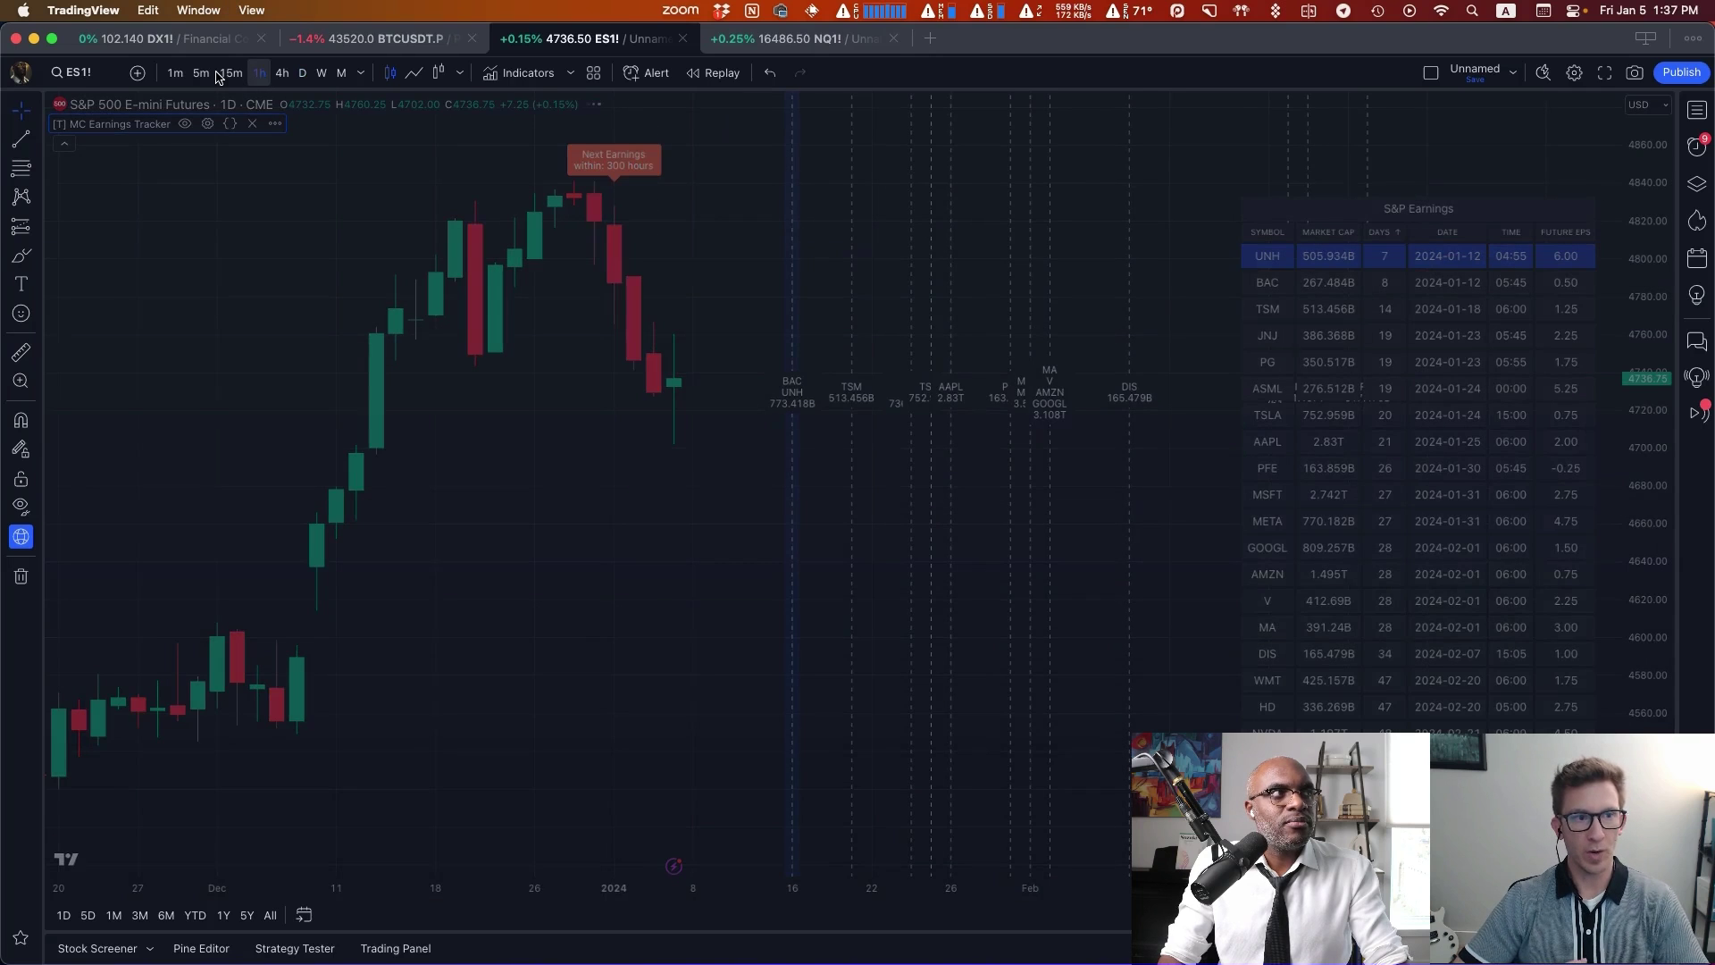
left_click(225, 73)
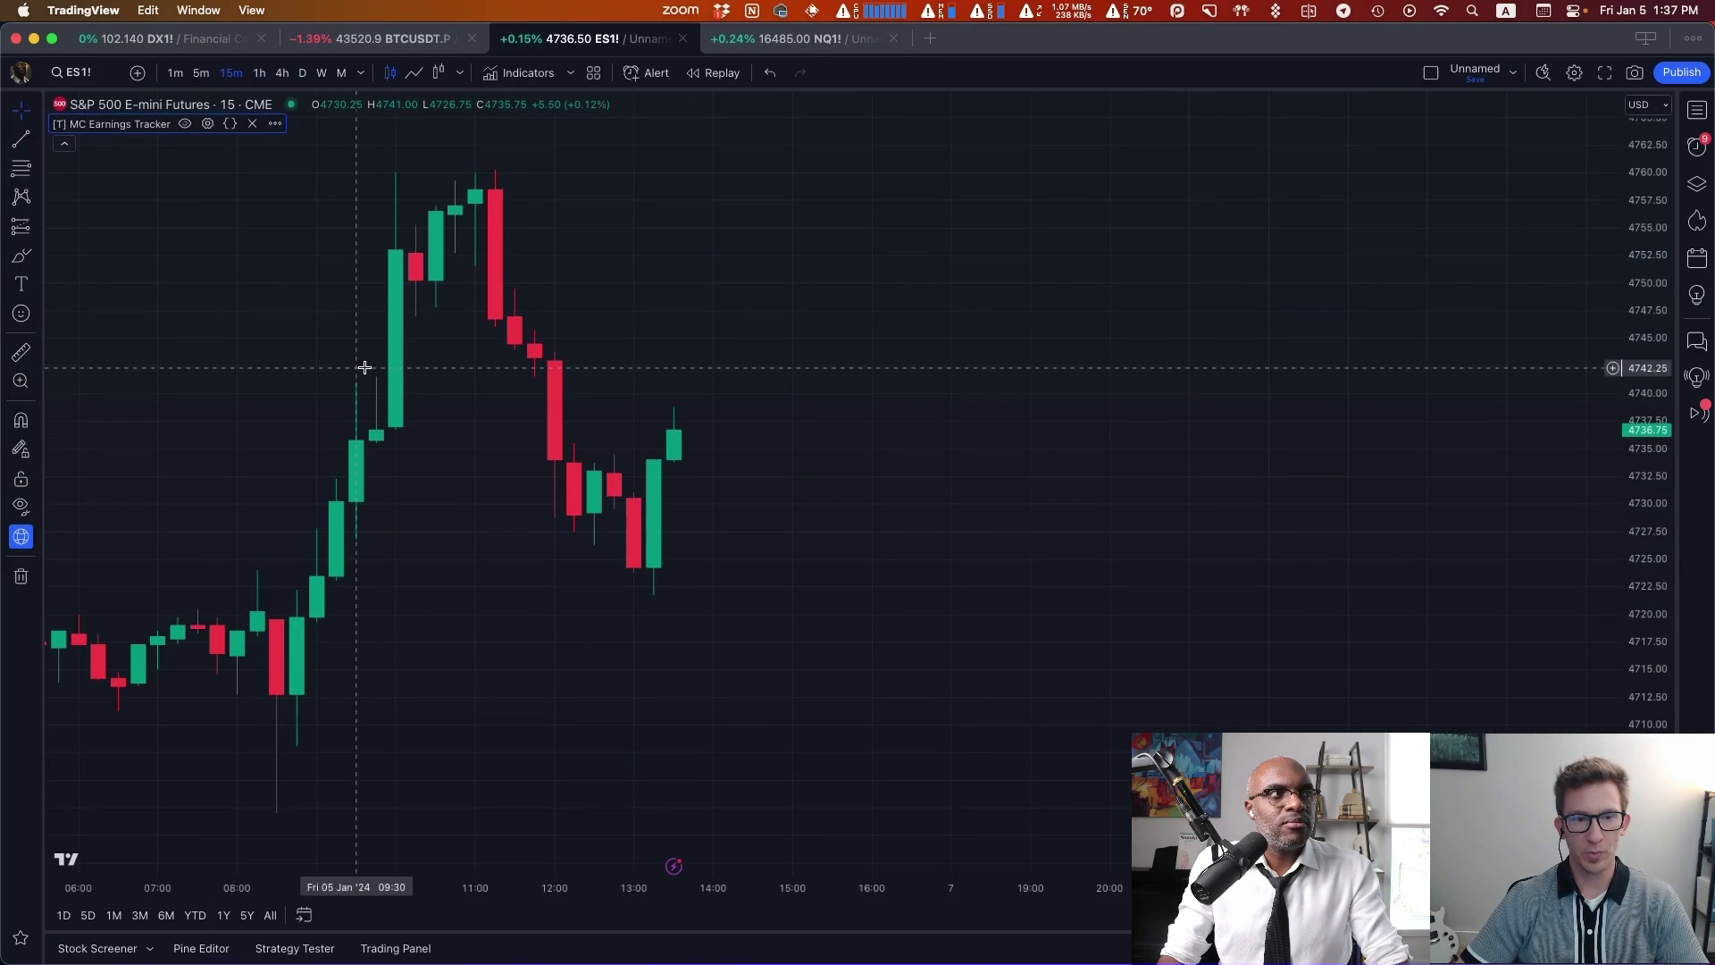
scroll(364, 367, "down", 5)
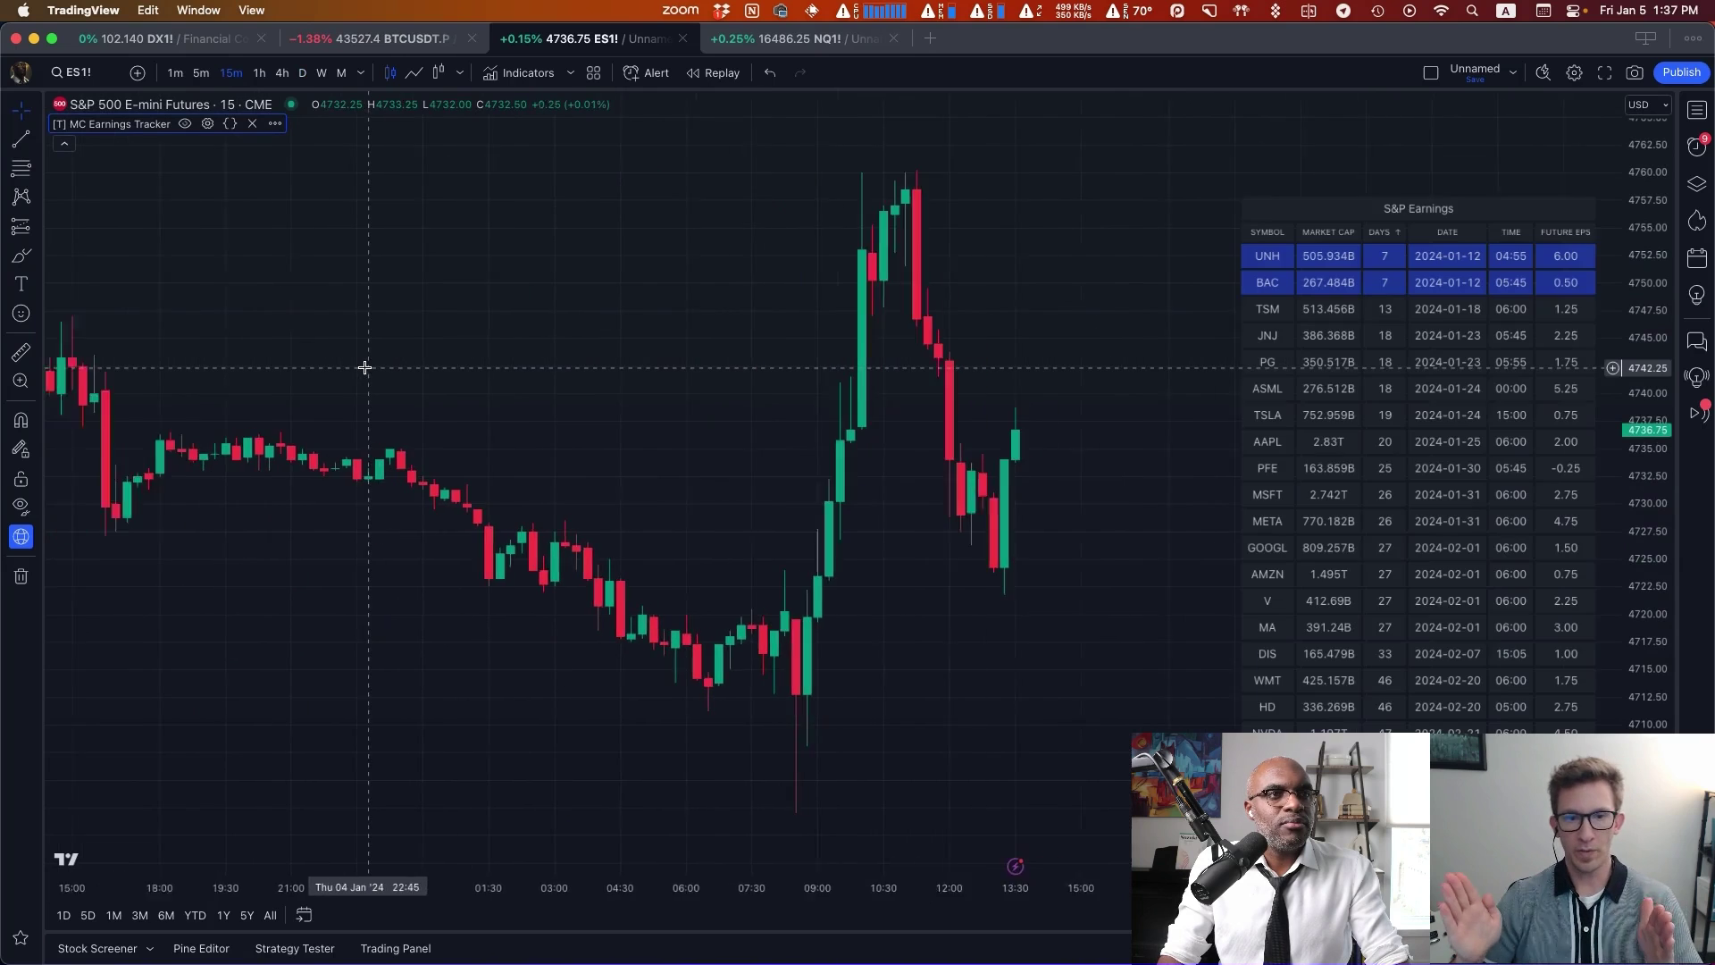
scroll(365, 367, "right", 10)
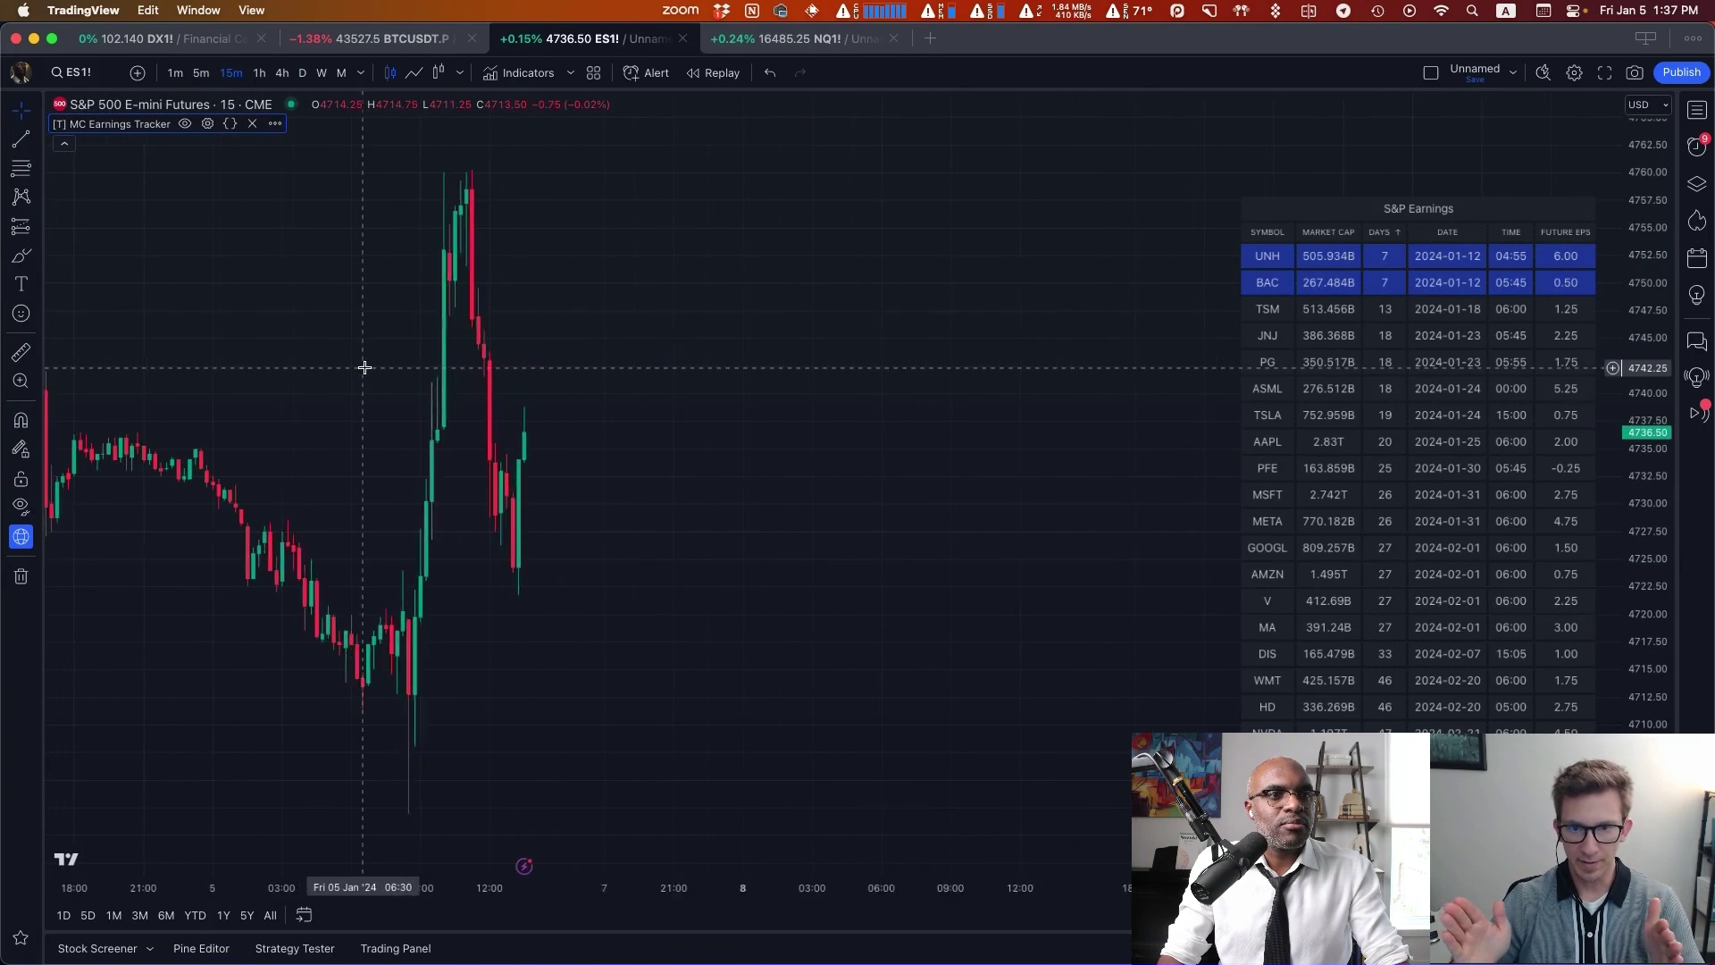
scroll(364, 367, "down", 3)
left_click(259, 74)
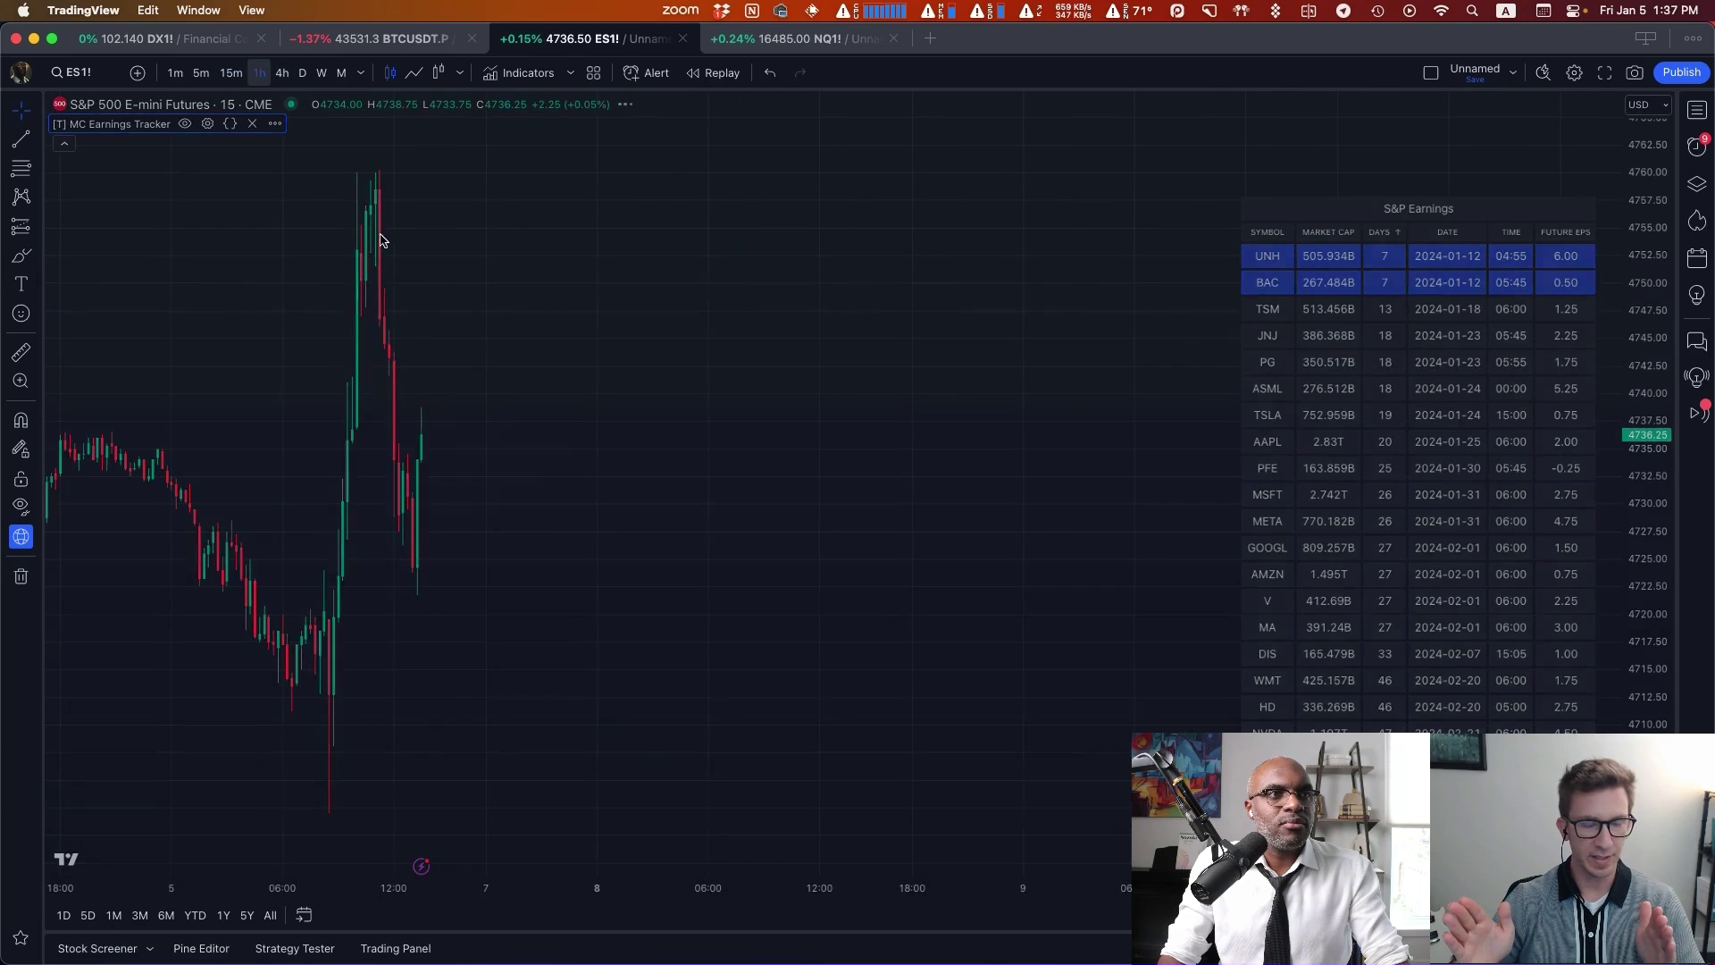
scroll(813, 416, "right", 3)
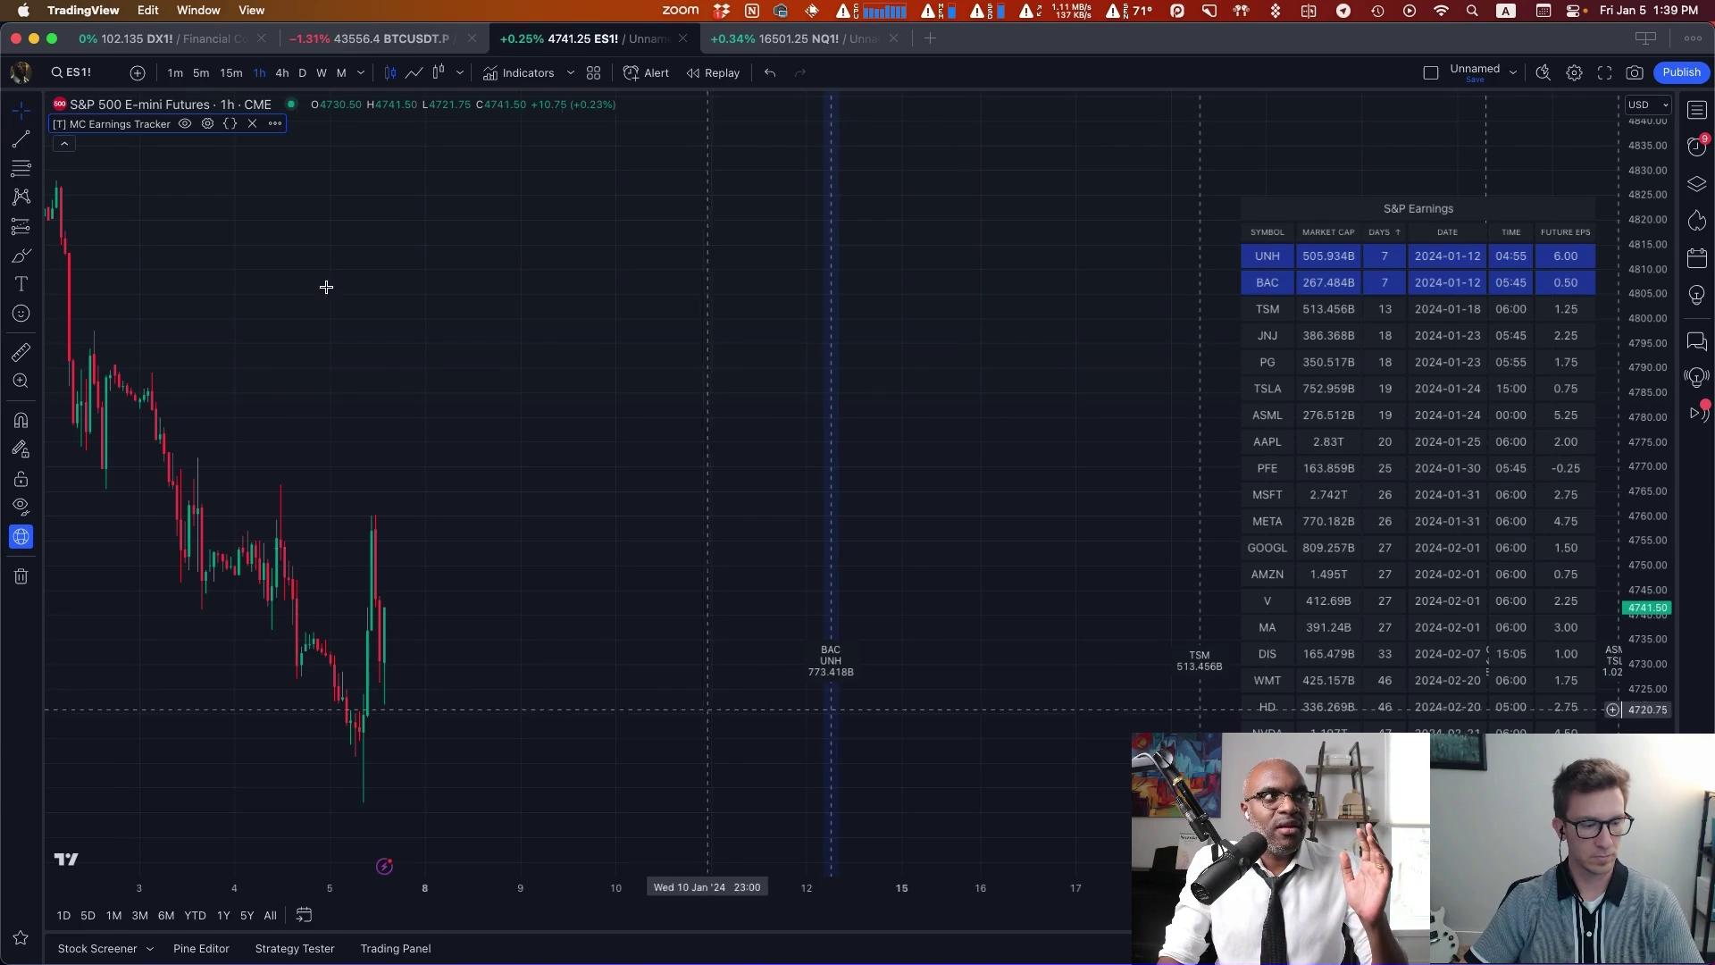
left_click(206, 124)
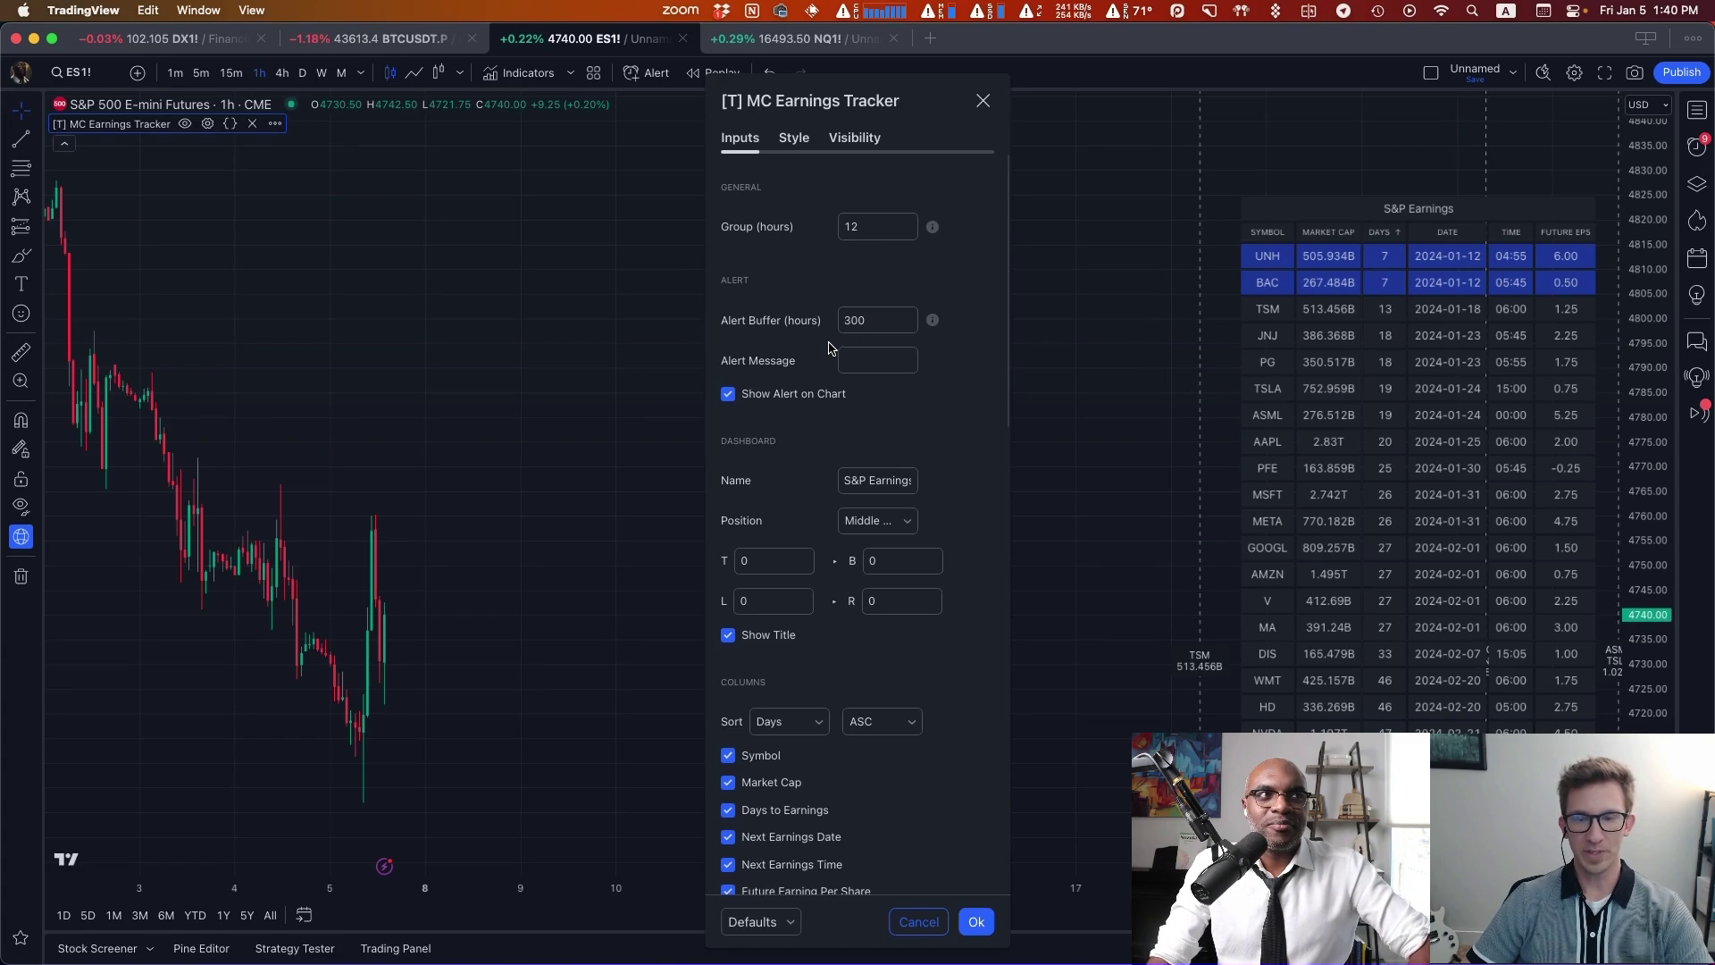
left_click(983, 100)
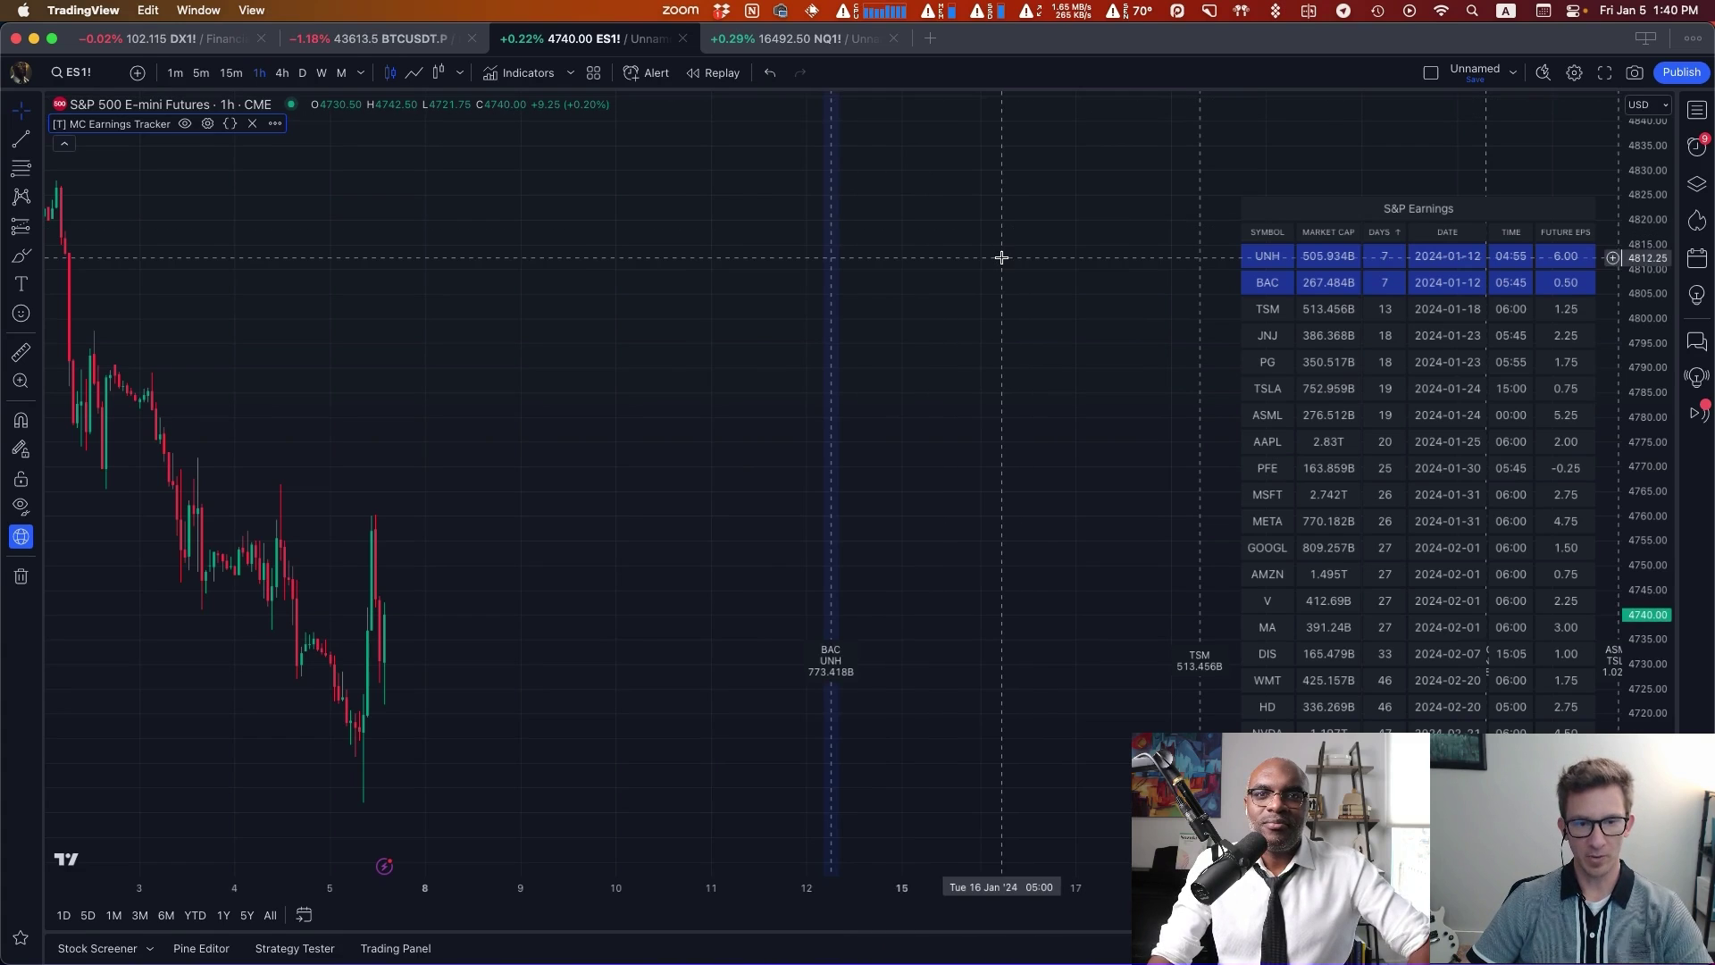